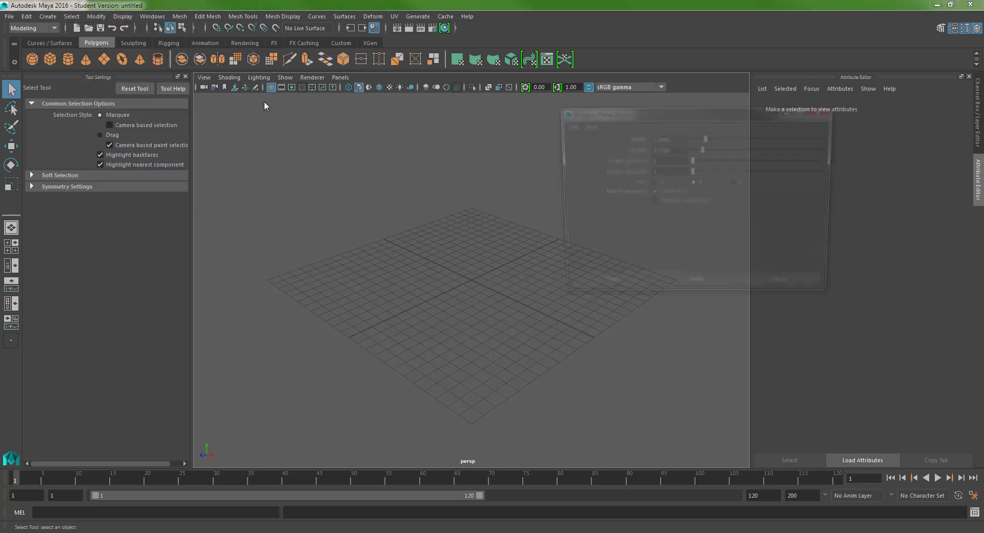
Create three polygon planes, each 1 wide and 0.75 high, oriented along the Z, X and Y axes.
{"action": "left_click_drag", "start_coordinate": [738, 117], "coordinate": [744, 100]}
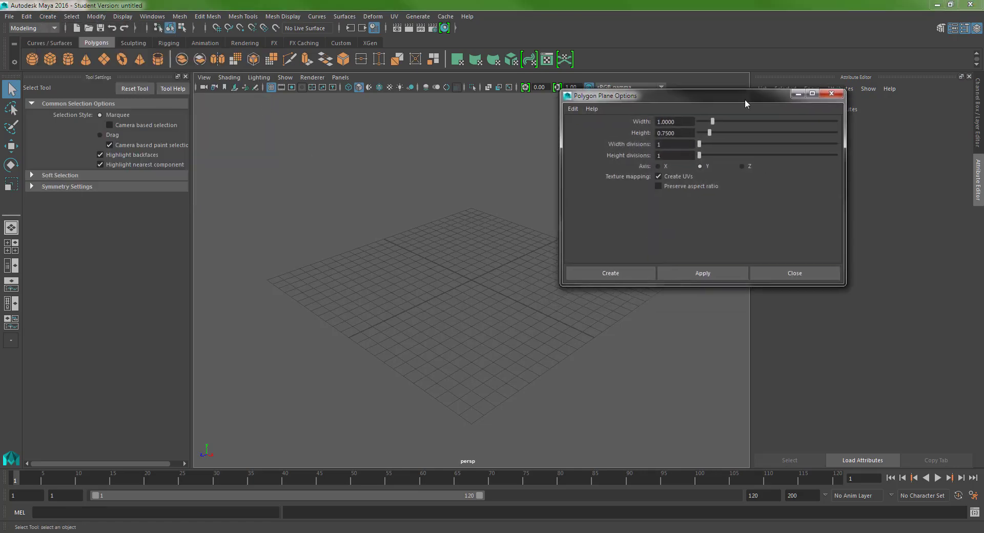
{"action": "left_click", "coordinate": [746, 167]}
{"action": "left_click", "coordinate": [719, 272]}
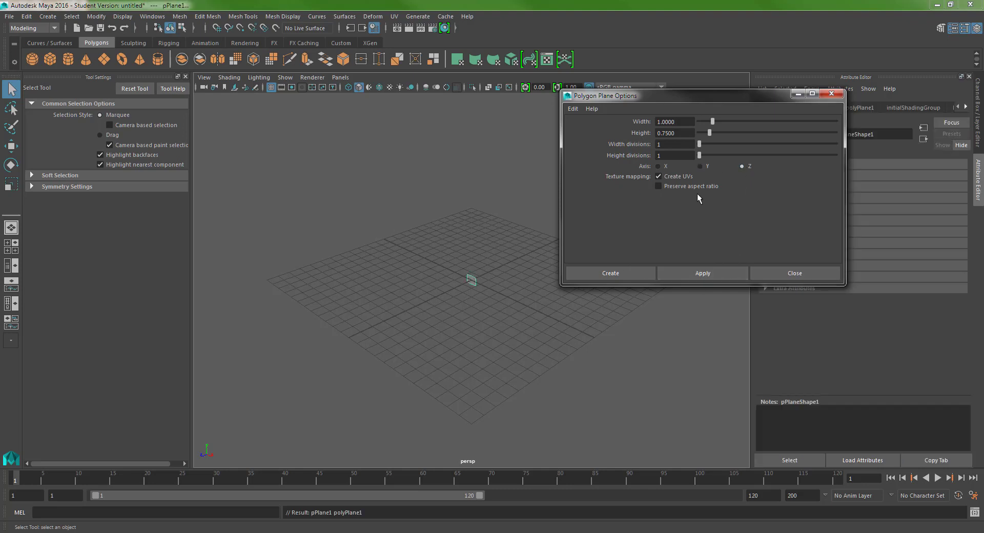
{"action": "left_click", "coordinate": [710, 274]}
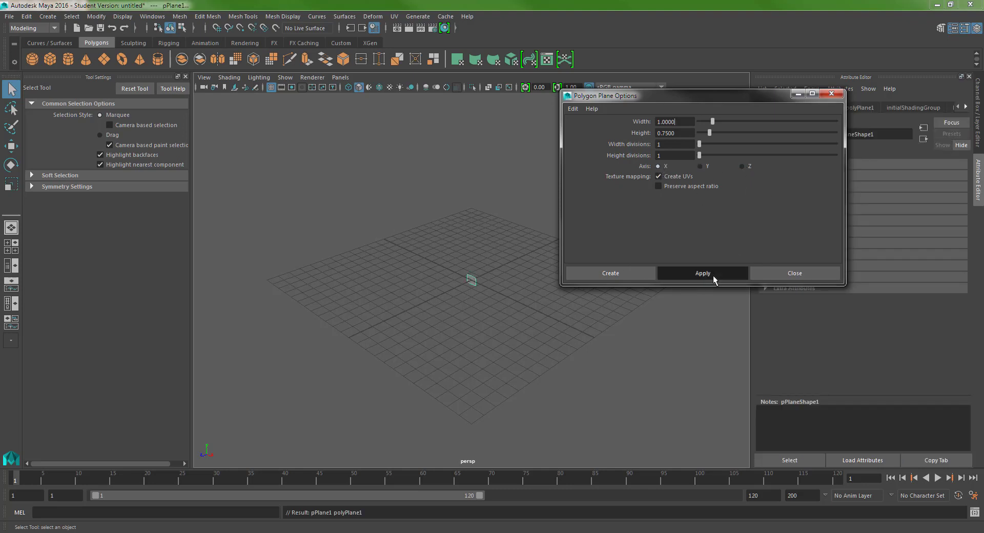
{"action": "left_click", "coordinate": [699, 167]}
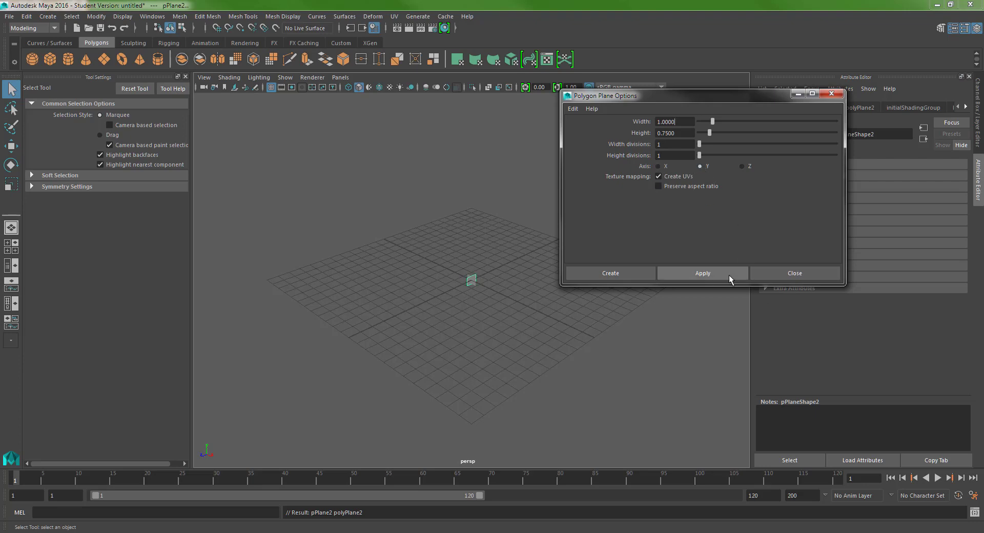
{"action": "left_click", "coordinate": [625, 273]}
{"action": "key", "text": "f"}
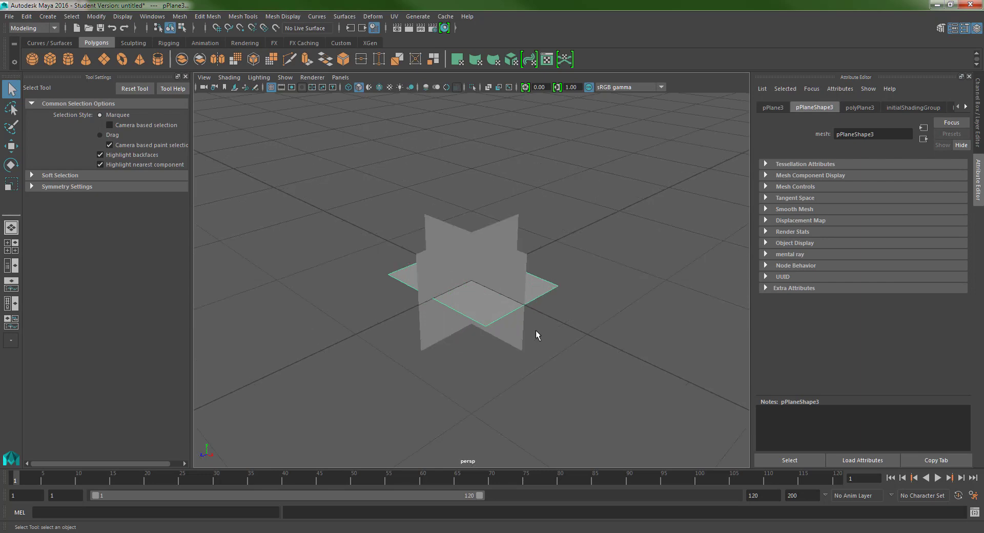
Switch to the four-view layout and frame the planes in the top, front and side views.
{"action": "key", "text": "space"}
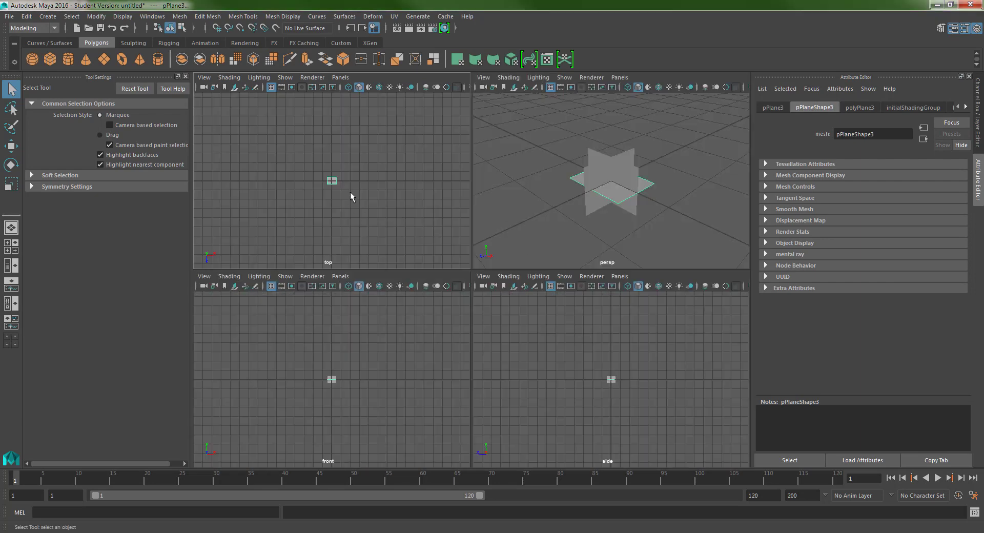
{"action": "key", "text": "f"}
{"action": "key", "text": "f"}
{"action": "key", "text": "f"}
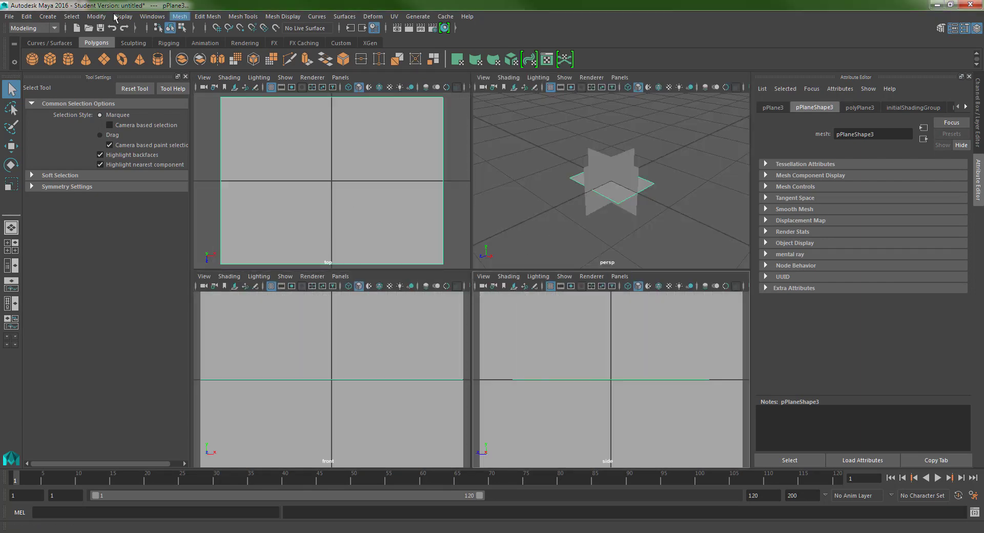
Open the Outliner and rename the horizontal plane, pPlane3, as topRefplane.
{"action": "left_click", "coordinate": [152, 17]}
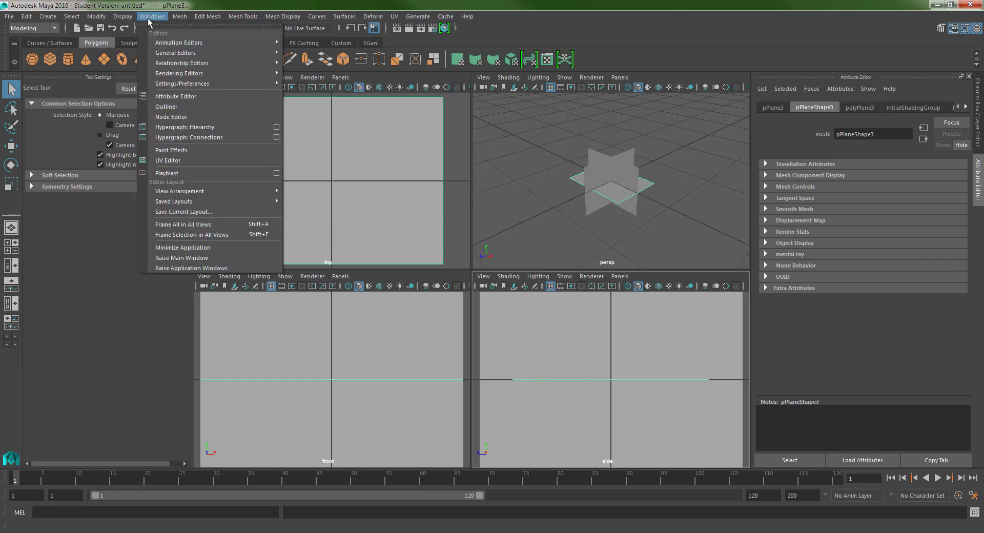
{"action": "left_click", "coordinate": [183, 103]}
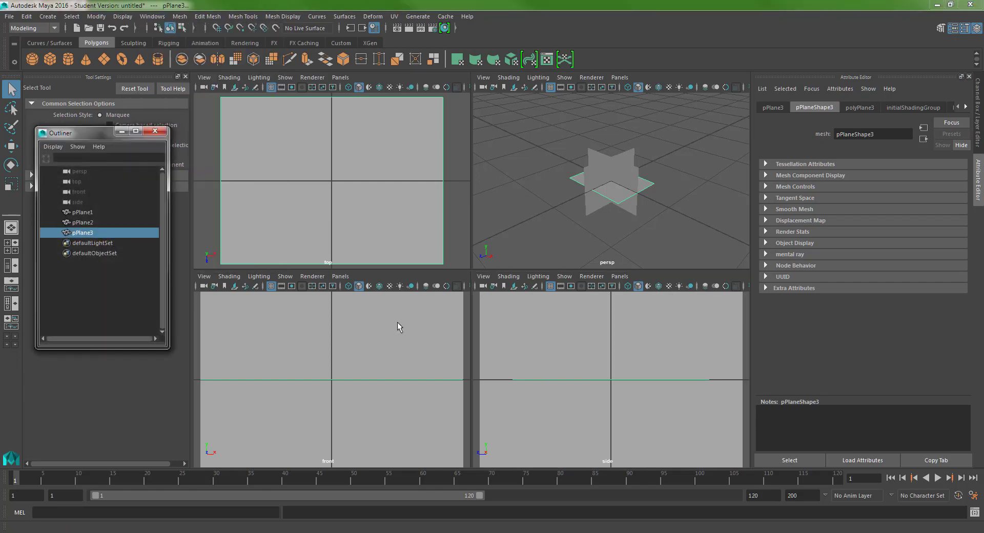
{"action": "double_click", "coordinate": [107, 234]}
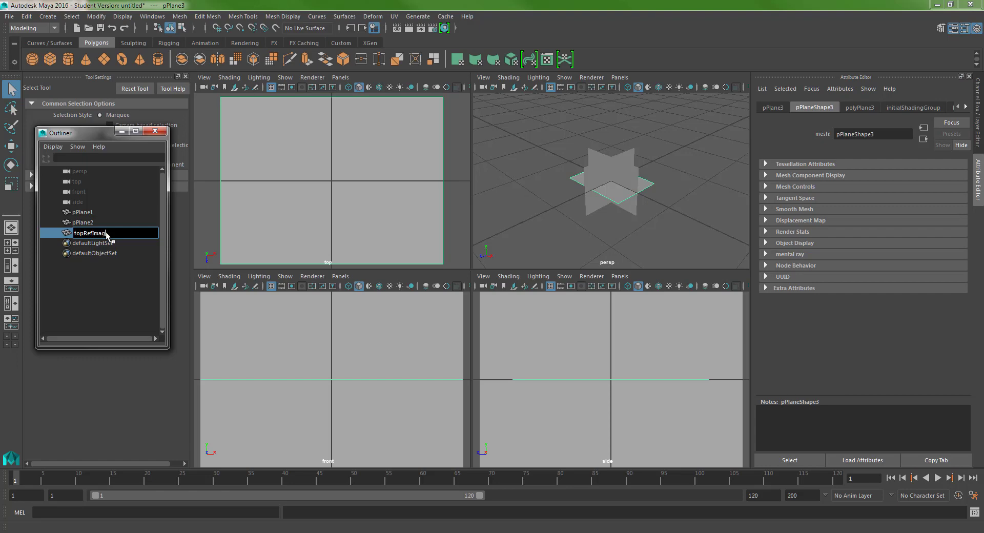
{"action": "type", "text": "topRefImag"}
{"action": "key", "text": "BackSpace"}
{"action": "key", "text": "BackSpace"}
{"action": "key", "text": "BackSpace"}
{"action": "key", "text": "BackSpace"}
{"action": "type", "text": "pla"}
{"action": "key", "text": "Return"}
Rename the X-axis plane, pPlane2, as sideRefplane.
{"action": "left_click", "coordinate": [94, 223]}
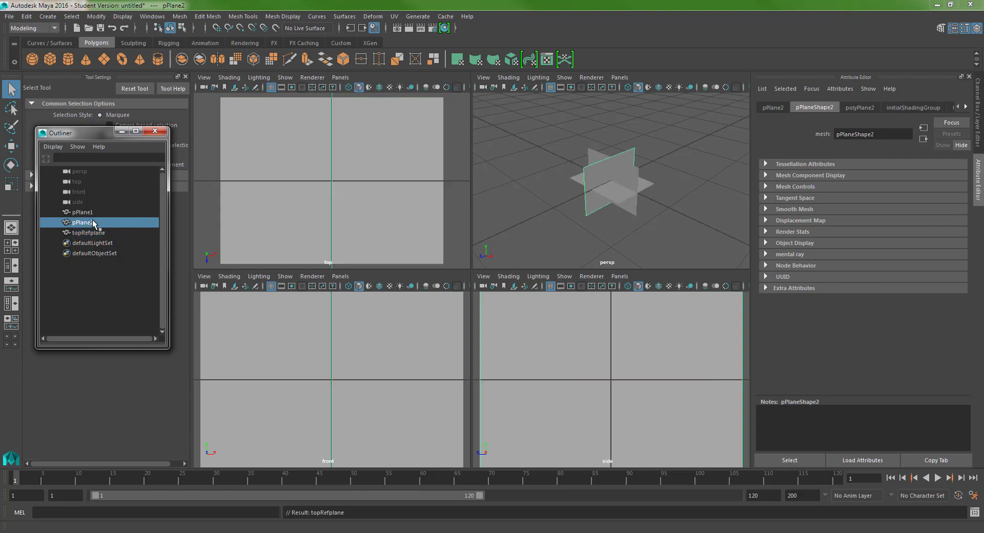
{"action": "double_click", "coordinate": [99, 222]}
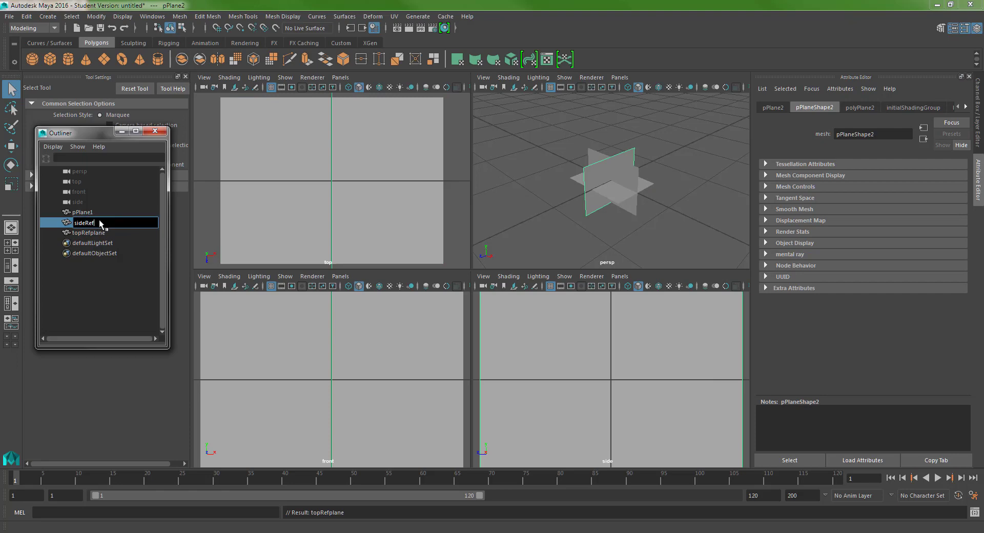
{"action": "type", "text": "sideRefplane"}
{"action": "key", "text": "Return"}
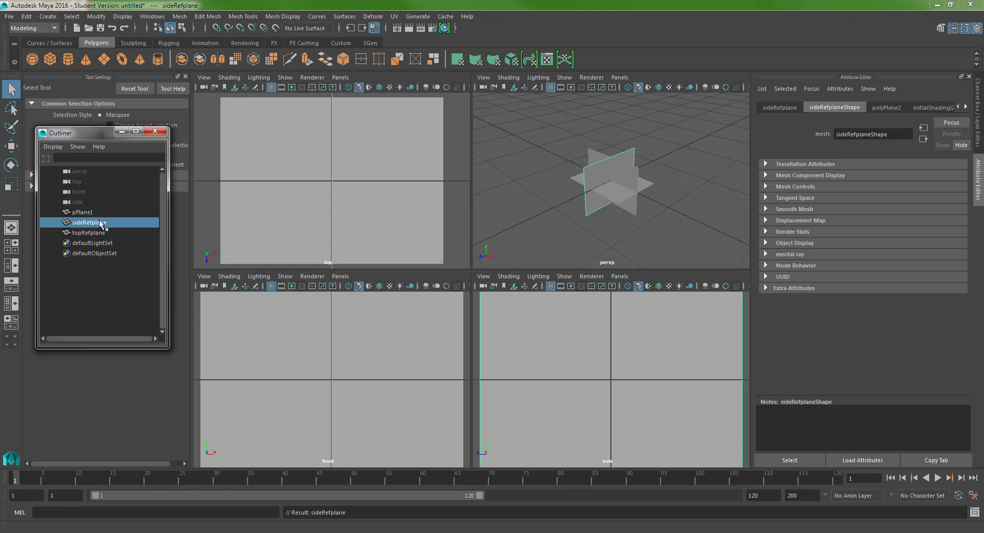
Rename the Z-axis plane, pPlane1, as frontRefplane.
{"action": "left_click", "coordinate": [89, 213]}
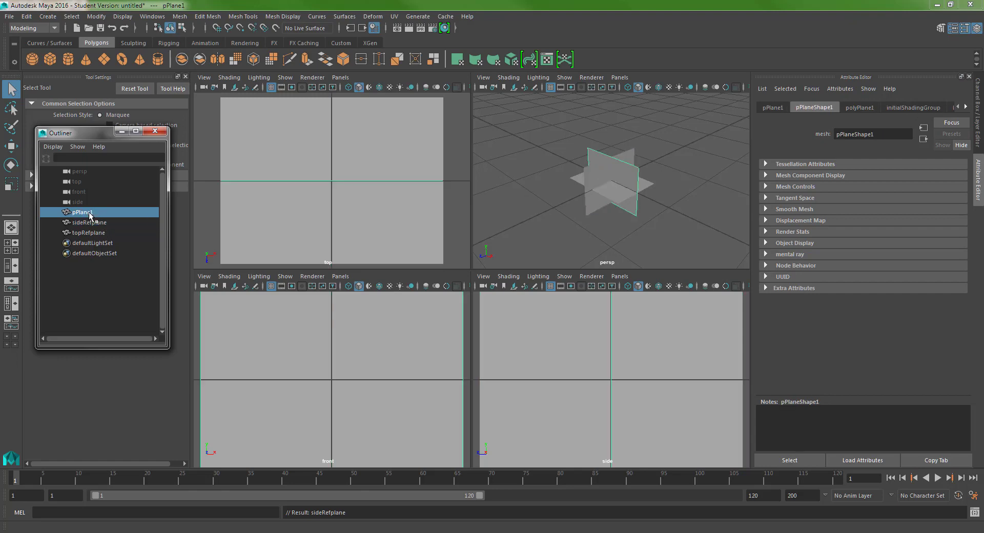
{"action": "double_click", "coordinate": [89, 214]}
{"action": "type", "text": "fron"}
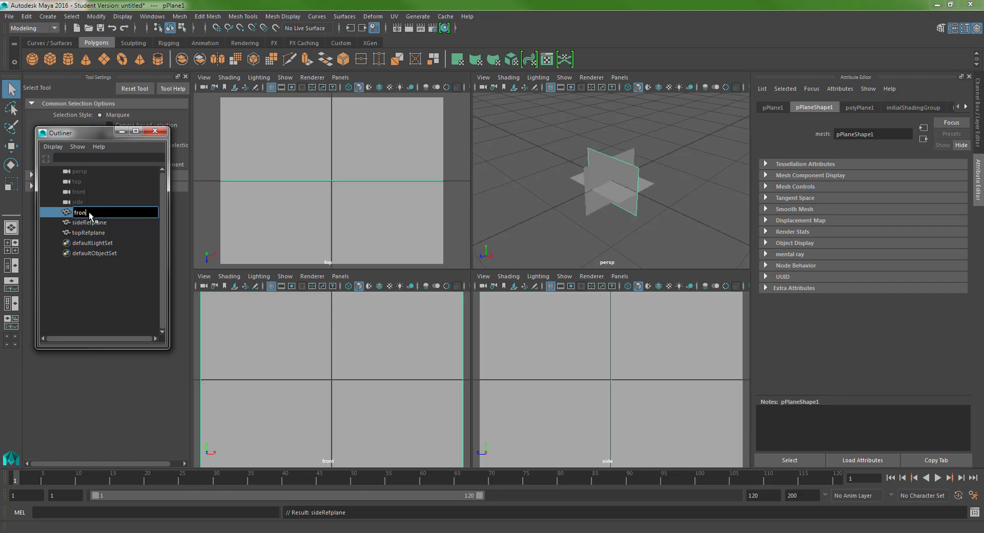
{"action": "type", "text": "tRefplane"}
{"action": "key", "text": "Return"}
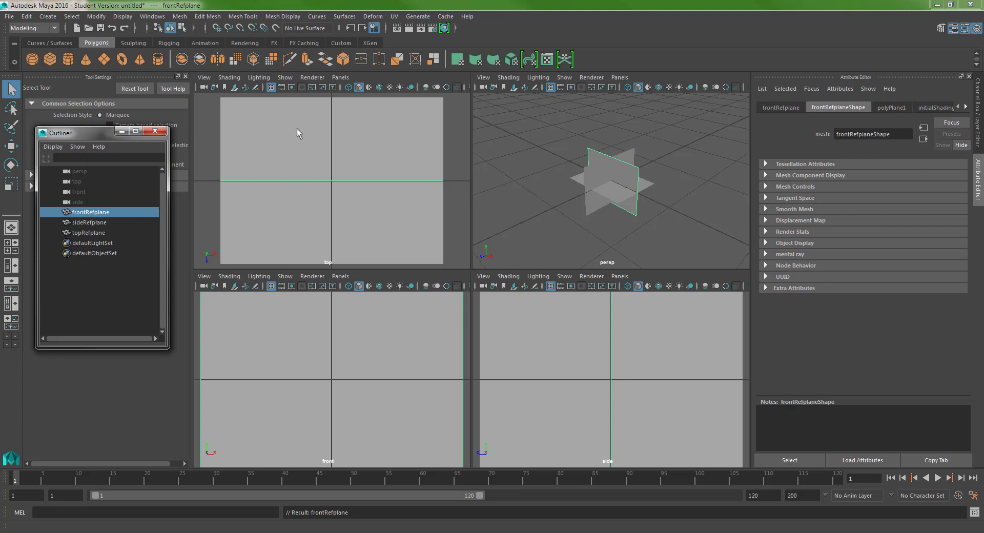
Assign a new Lambert material to the front reference plane and name the material frontimage.
{"action": "scroll", "coordinate": [331, 133], "scroll_direction": "down", "scroll_amount": 5}
{"action": "scroll", "coordinate": [373, 389], "scroll_direction": "down", "scroll_amount": 5}
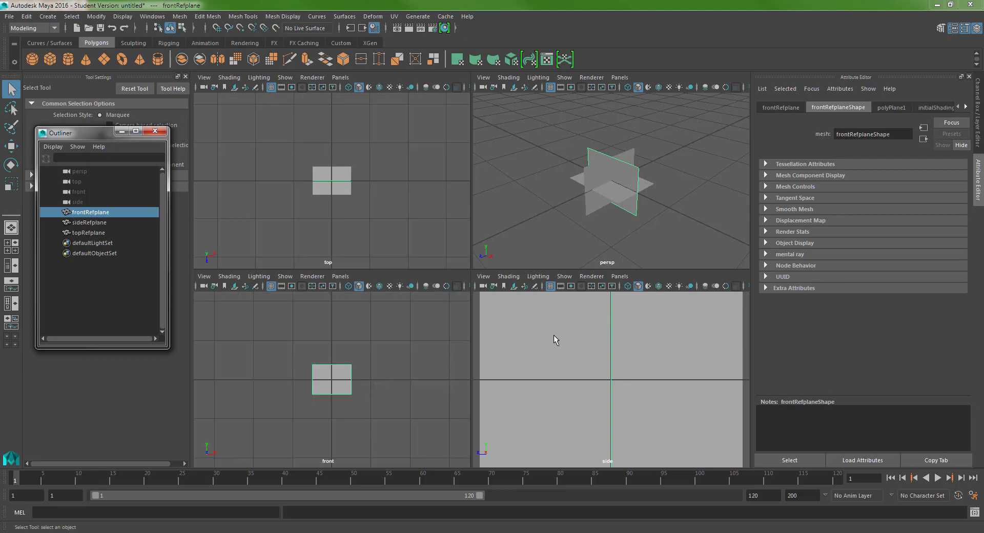
{"action": "scroll", "coordinate": [534, 348], "scroll_direction": "down", "scroll_amount": 5}
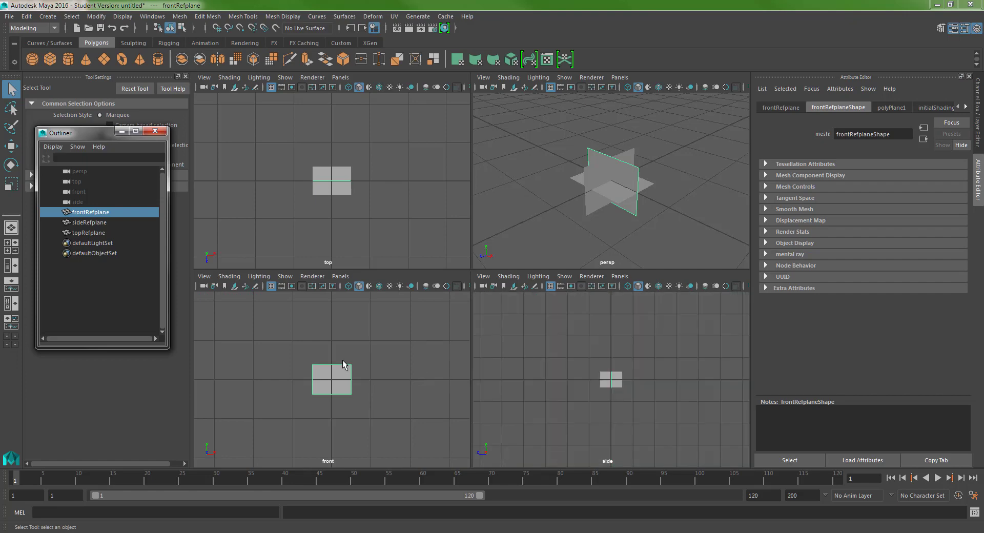
{"action": "key", "text": "f"}
{"action": "right_click", "coordinate": [380, 299]}
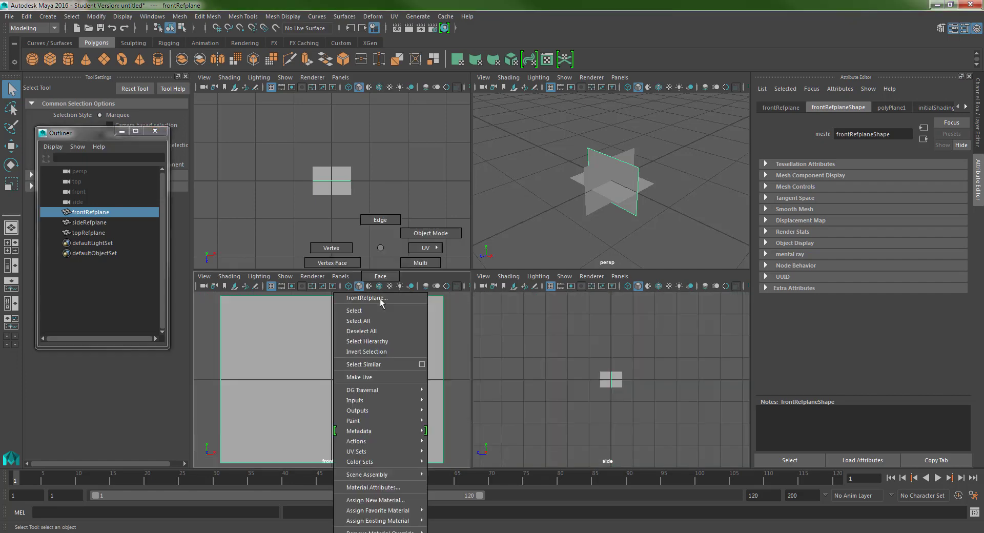
{"action": "left_click", "coordinate": [394, 501]}
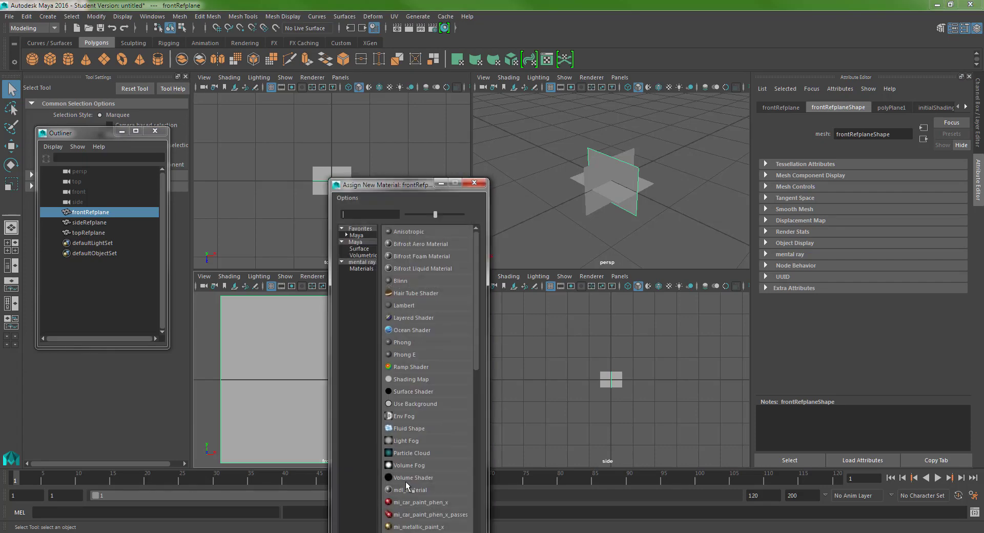
{"action": "left_click", "coordinate": [407, 306]}
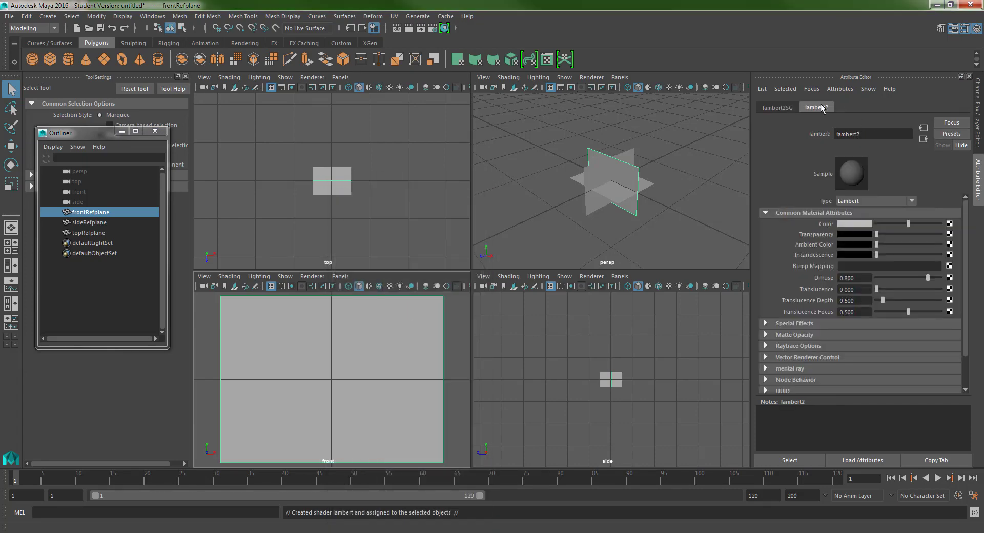
{"action": "double_click", "coordinate": [848, 134]}
{"action": "type", "text": "frontimage"}
{"action": "key", "text": "Return"}
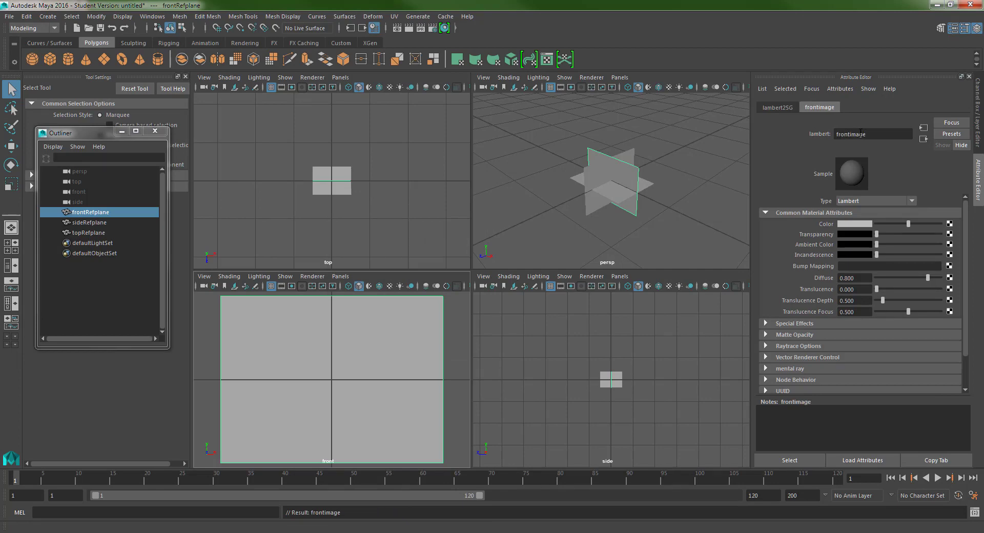
Connect a File texture to the frontimage material's color and load bodyBackReference.jpg from the project's sourceimages folder.
{"action": "left_click", "coordinate": [950, 224]}
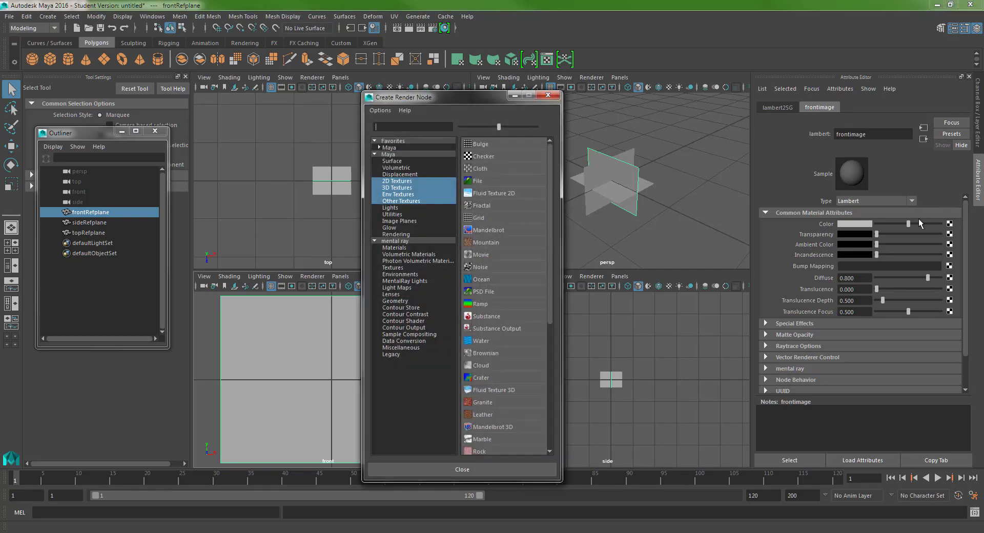
{"action": "left_click", "coordinate": [480, 179]}
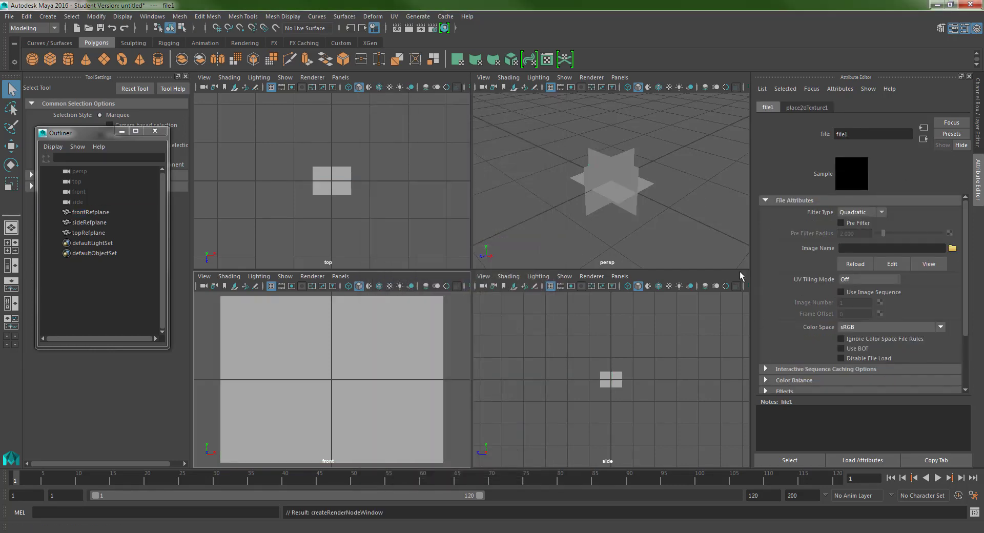
{"action": "left_click", "coordinate": [435, 321]}
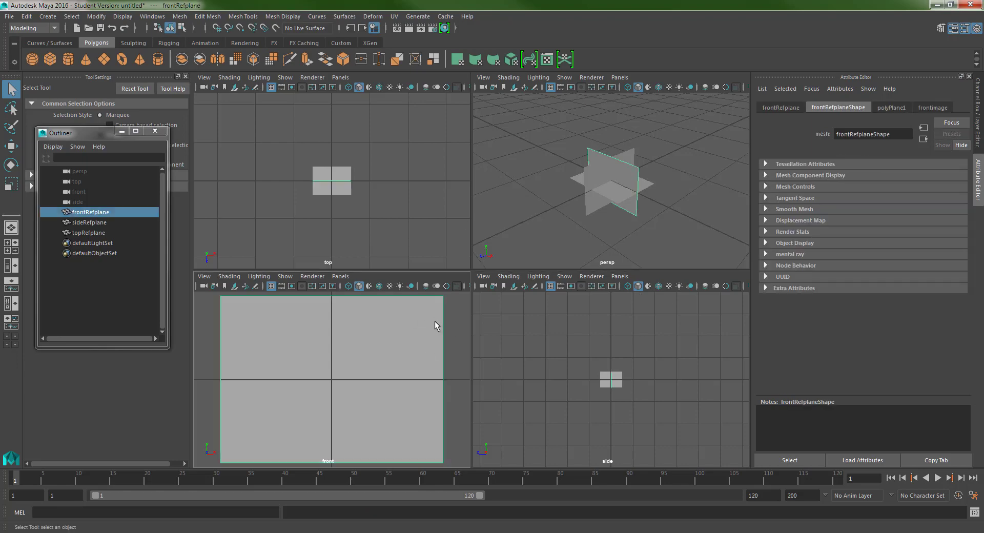
{"action": "left_click", "coordinate": [931, 107]}
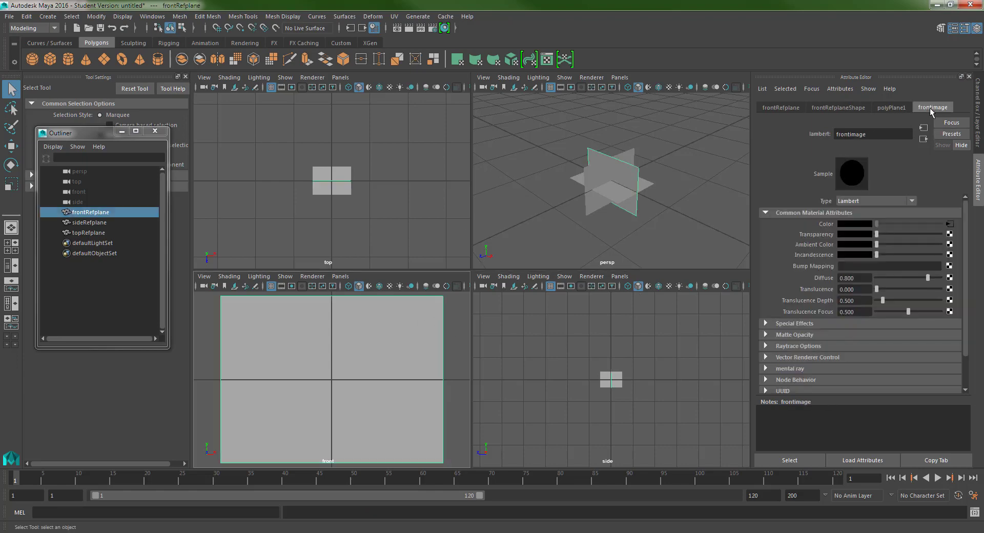
{"action": "left_click", "coordinate": [948, 224]}
{"action": "left_click", "coordinate": [952, 248]}
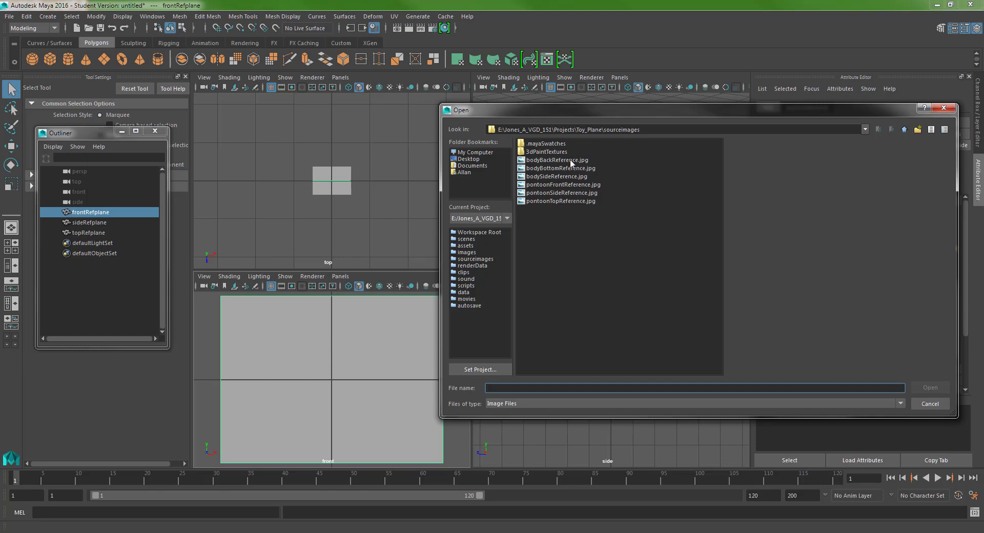
{"action": "double_click", "coordinate": [557, 160]}
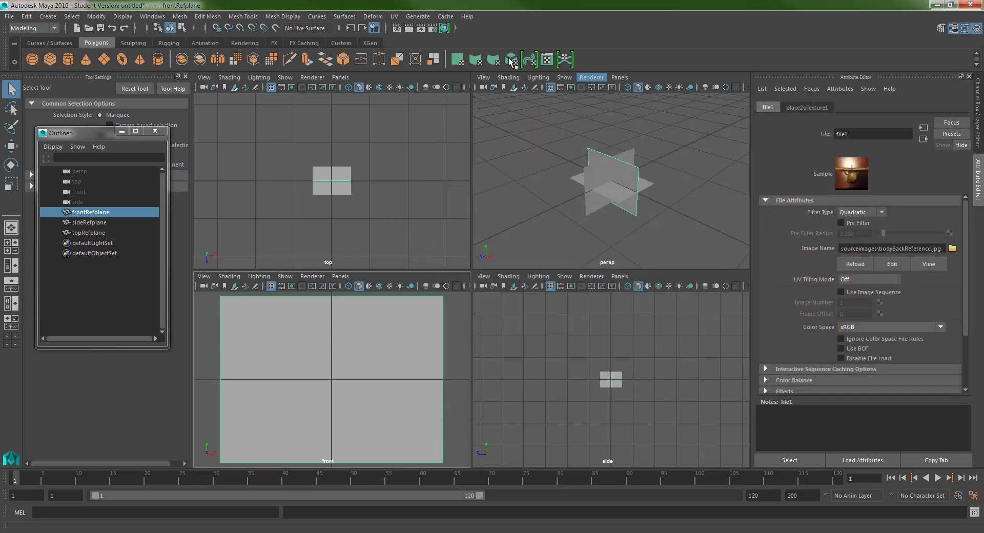
Turn on textured display in the front, perspective, side and top views.
{"action": "left_click", "coordinate": [389, 286]}
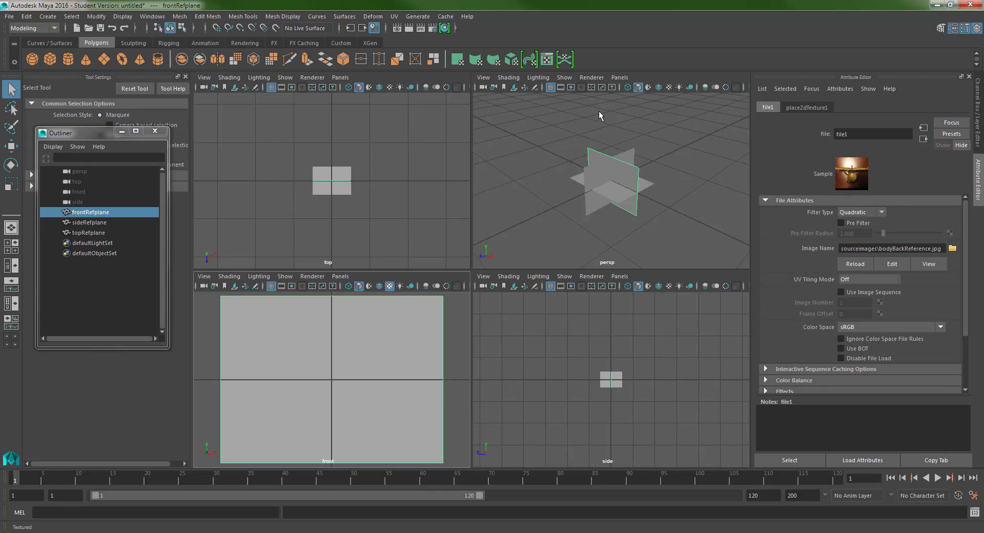
{"action": "left_click", "coordinate": [669, 87]}
{"action": "left_click", "coordinate": [668, 287]}
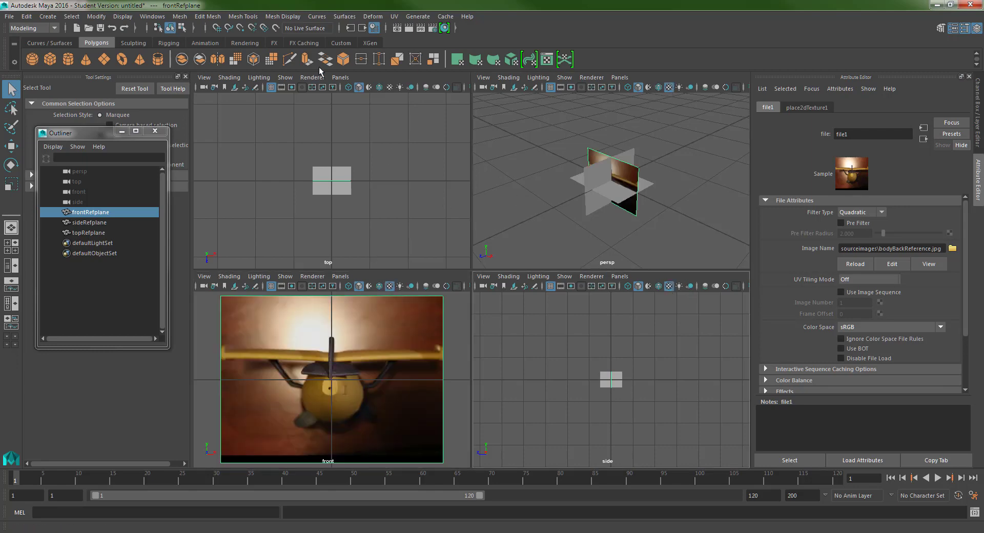
{"action": "left_click", "coordinate": [389, 87]}
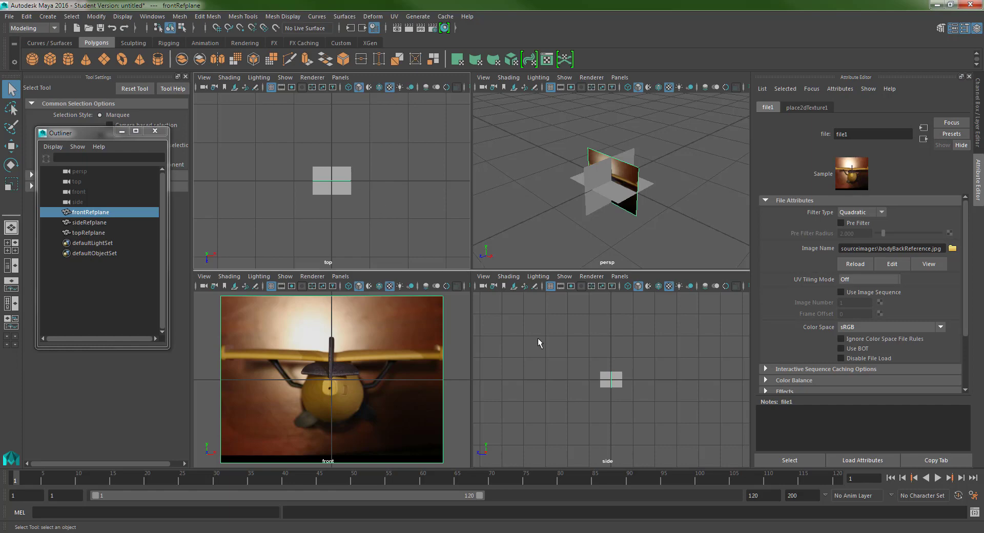
Assign a new Blinn material to the side reference plane.
{"action": "left_click", "coordinate": [617, 379]}
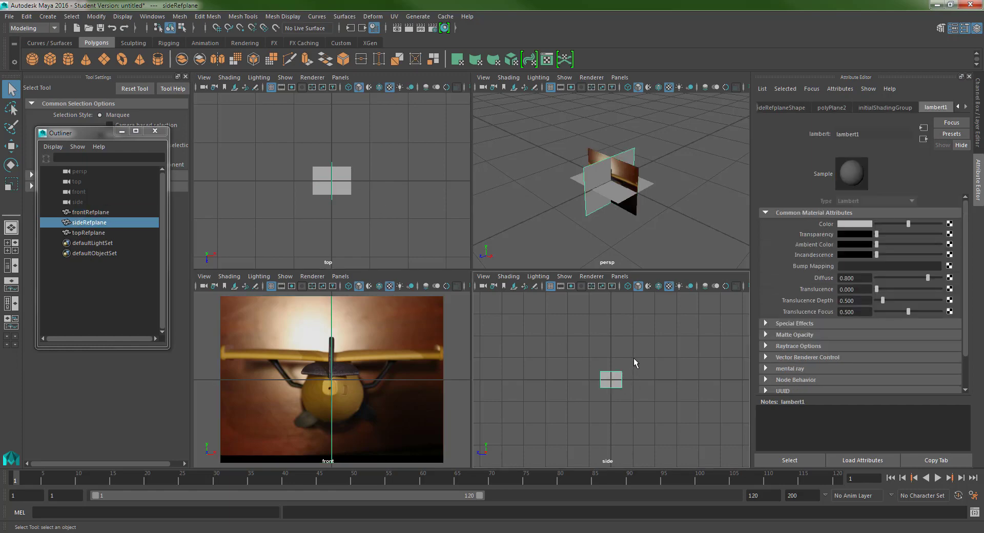
{"action": "key", "text": "f"}
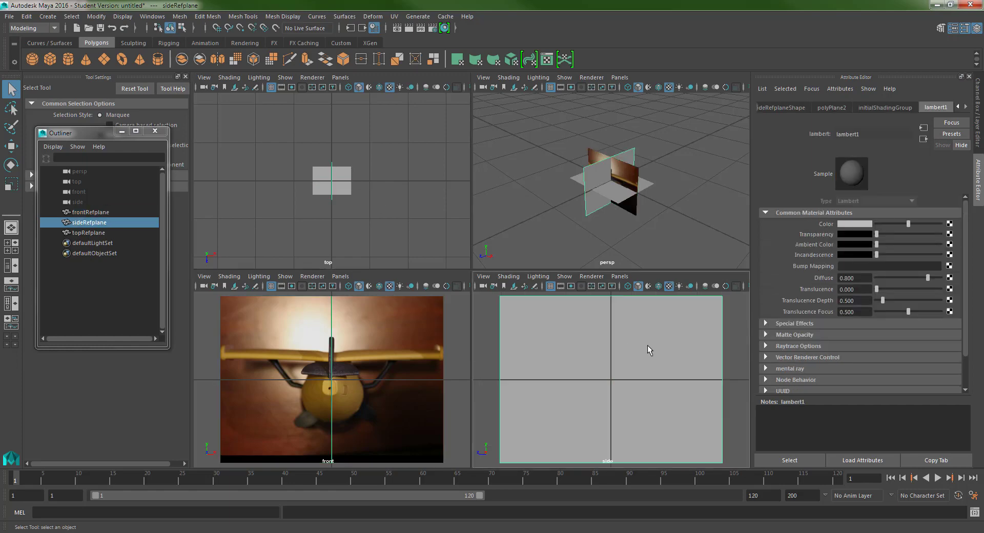
{"action": "right_click", "coordinate": [634, 334]}
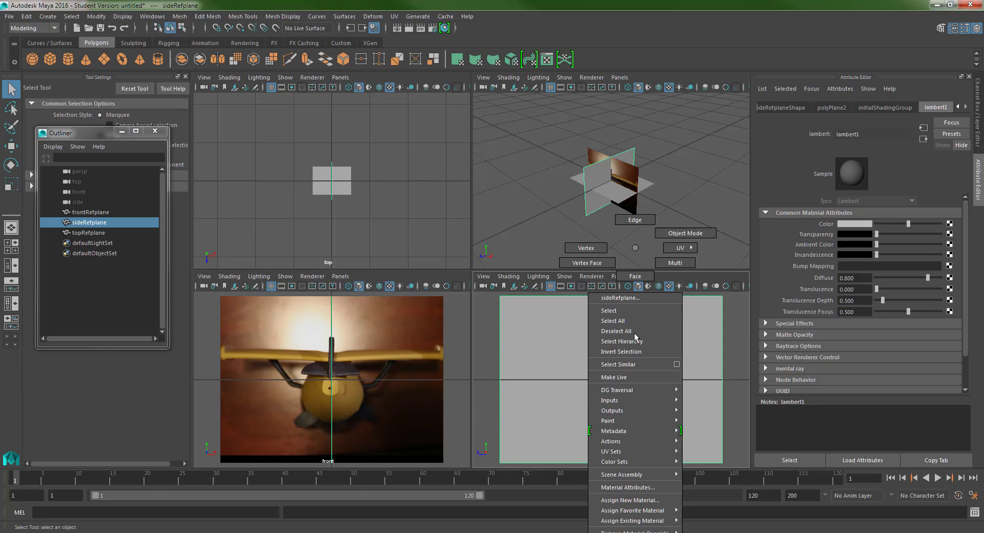
{"action": "left_click", "coordinate": [630, 499]}
{"action": "left_click", "coordinate": [432, 281]}
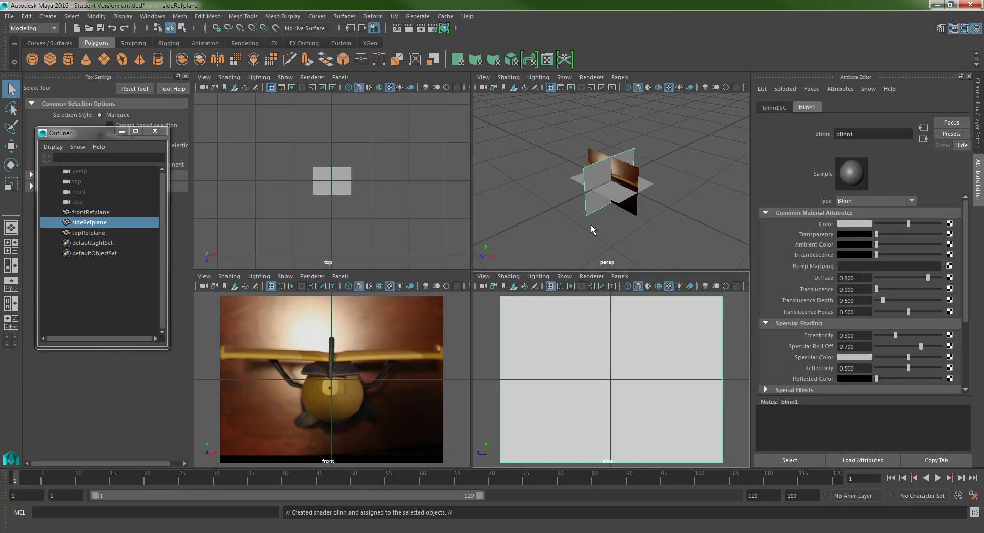
Undo the Blinn assignment, assign a new Lambert material to the side reference plane and name the material sideImage.
{"action": "key", "text": "ctrl+z"}
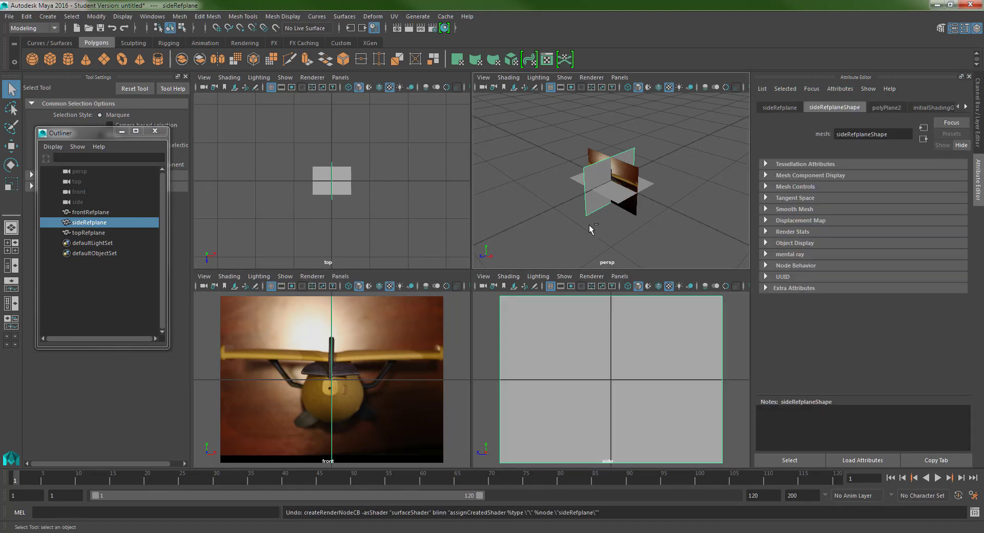
{"action": "right_click_drag", "start_coordinate": [577, 337], "coordinate": [582, 500]}
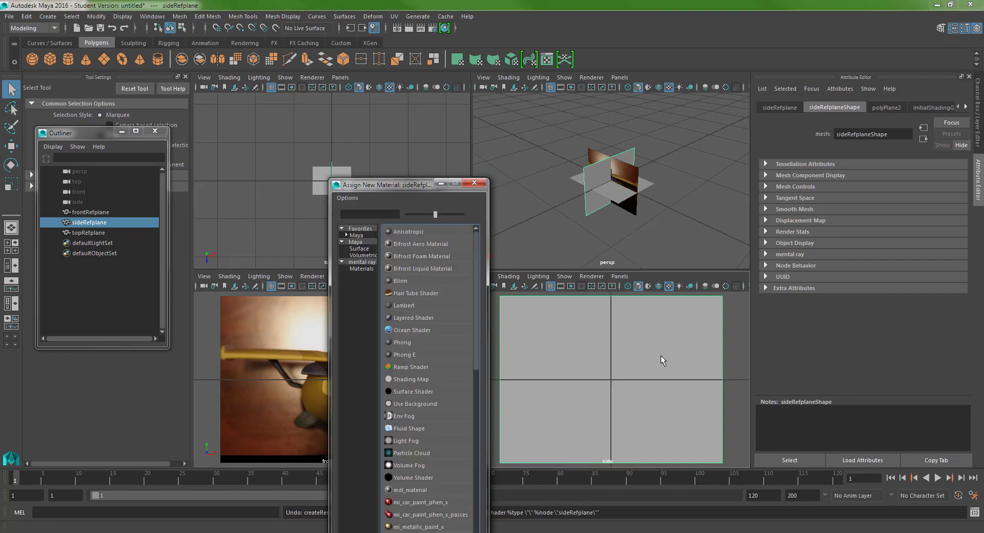
{"action": "left_click", "coordinate": [435, 304]}
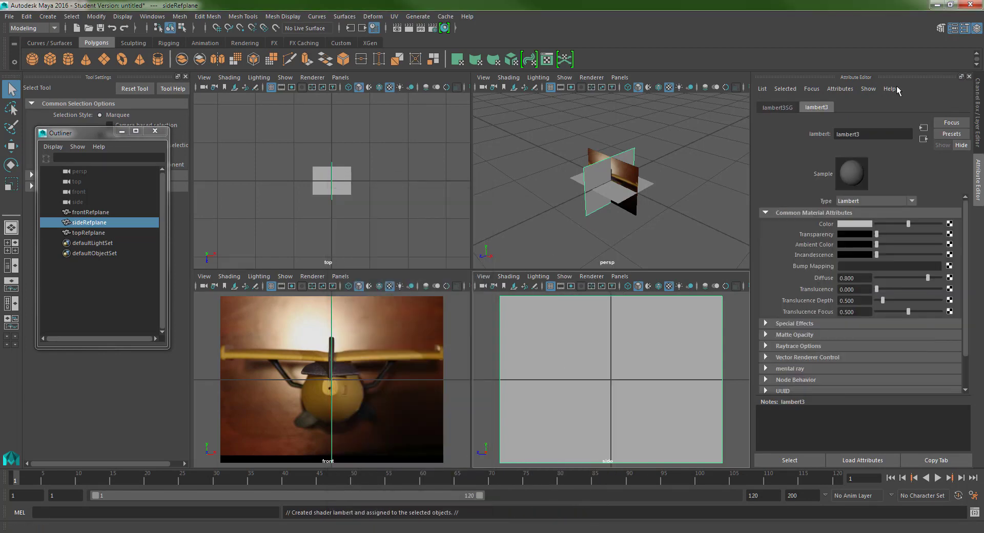
{"action": "double_click", "coordinate": [873, 136]}
{"action": "type", "text": "sideImage"}
{"action": "key", "text": "Return"}
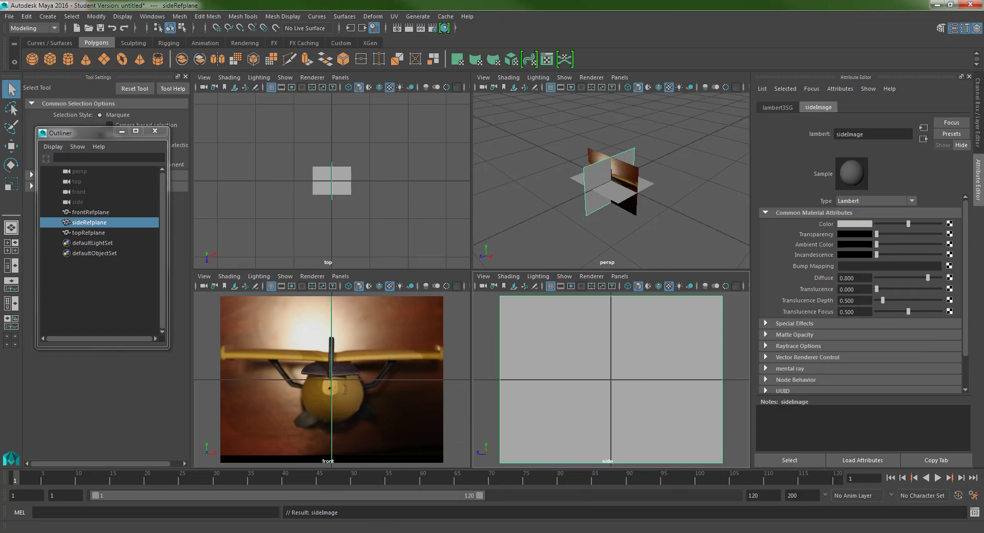
Connect a File texture to the sideImage material's color and load bodySideReference.jpg from the project's sourceimages folder.
{"action": "left_click", "coordinate": [950, 224]}
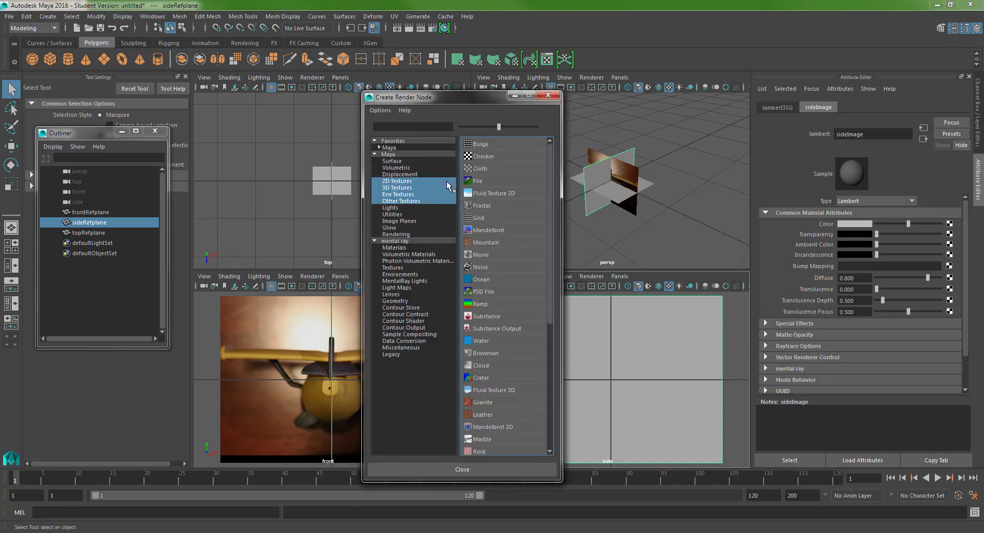
{"action": "left_click", "coordinate": [485, 183]}
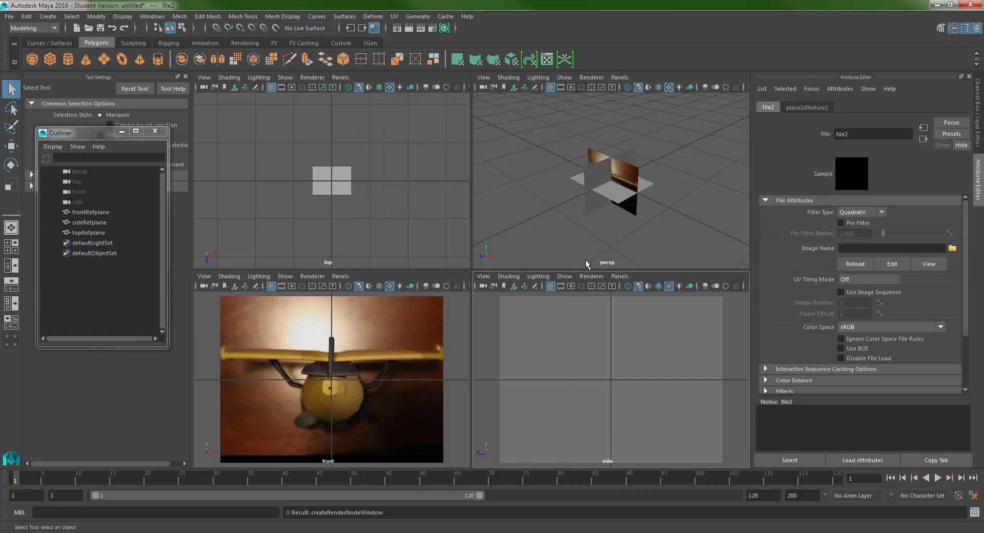
{"action": "left_click", "coordinate": [719, 323]}
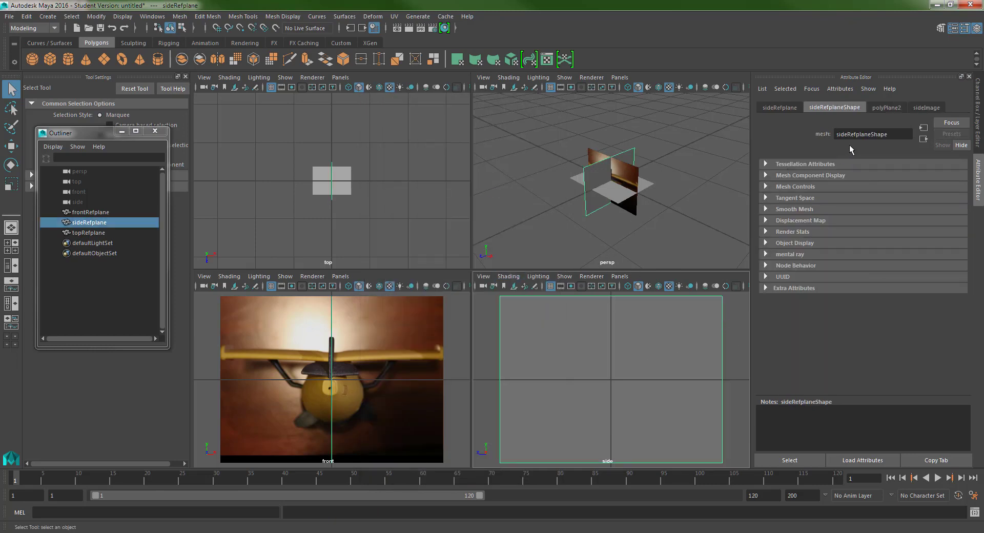
{"action": "left_click", "coordinate": [927, 107]}
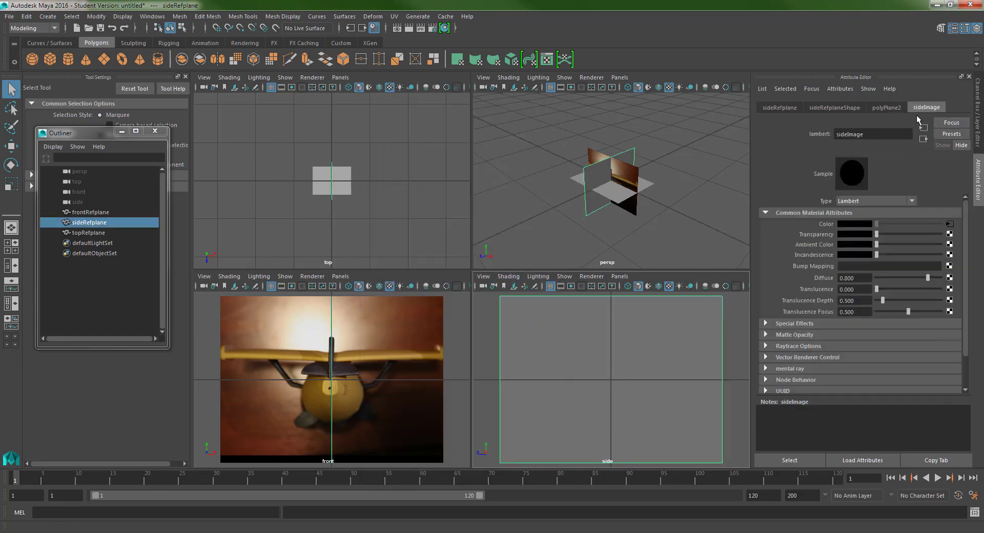
{"action": "left_click", "coordinate": [950, 225]}
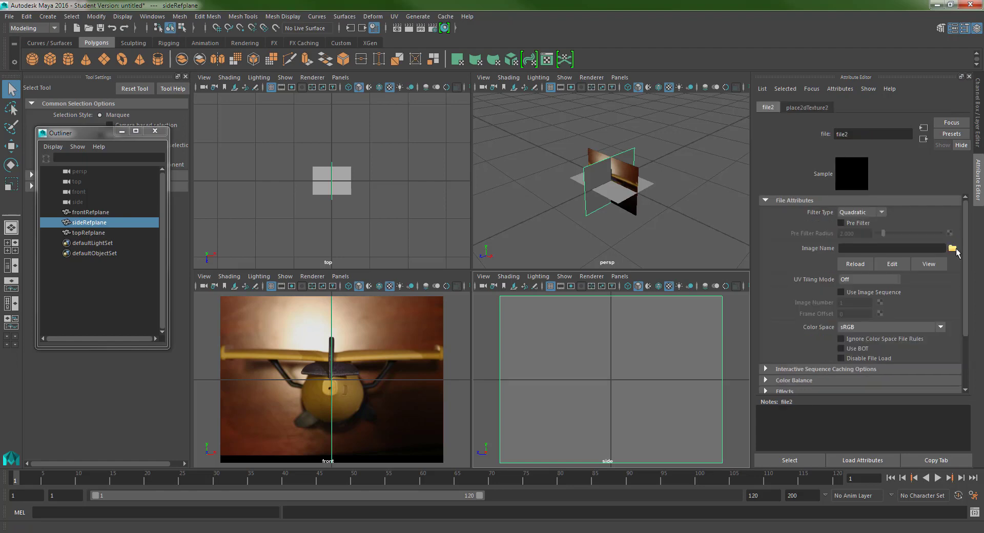
{"action": "left_click", "coordinate": [953, 249]}
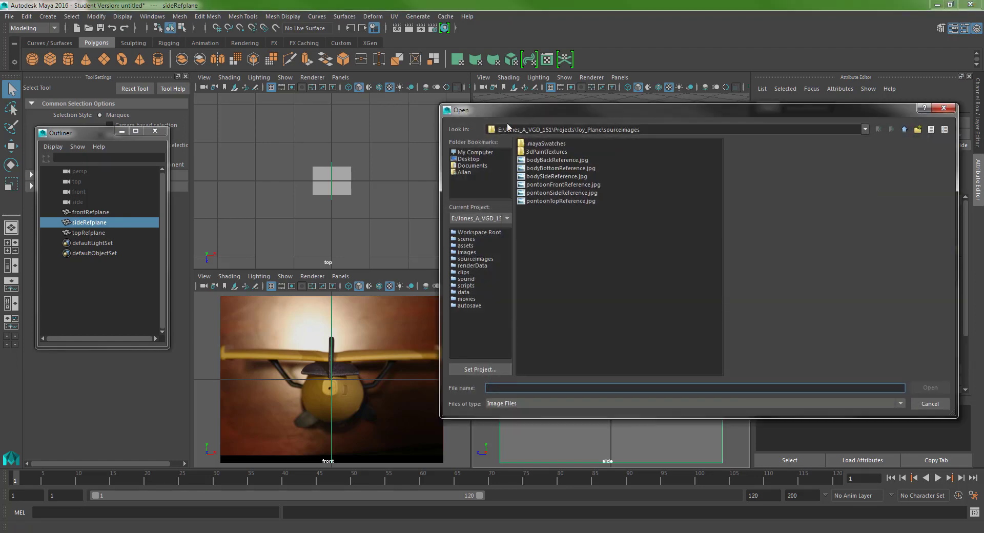
{"action": "double_click", "coordinate": [558, 177]}
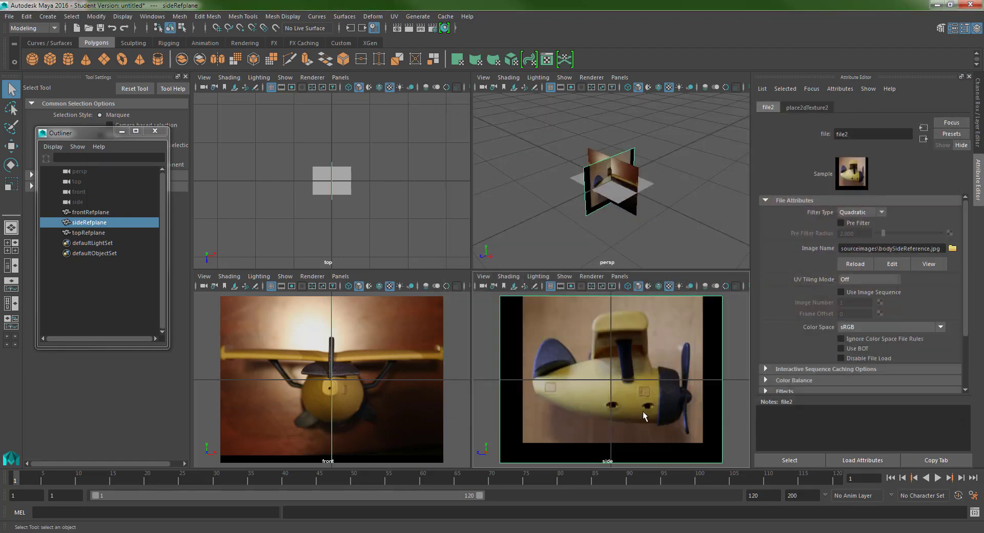
Assign a new Lambert material to the top reference plane and name the material topImage.
{"action": "left_click", "coordinate": [345, 173]}
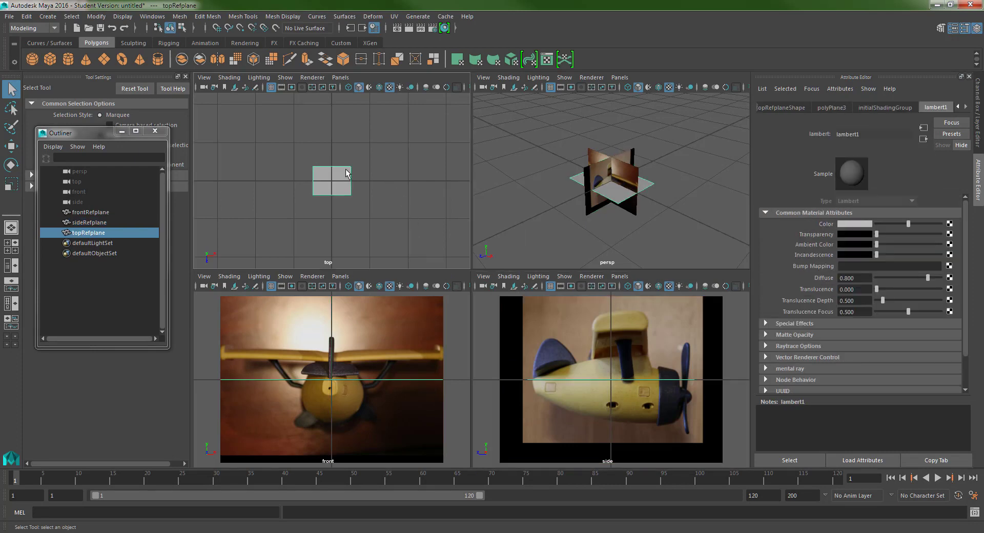
{"action": "right_click", "coordinate": [346, 173]}
{"action": "right_click_drag", "start_coordinate": [346, 172], "coordinate": [356, 422]}
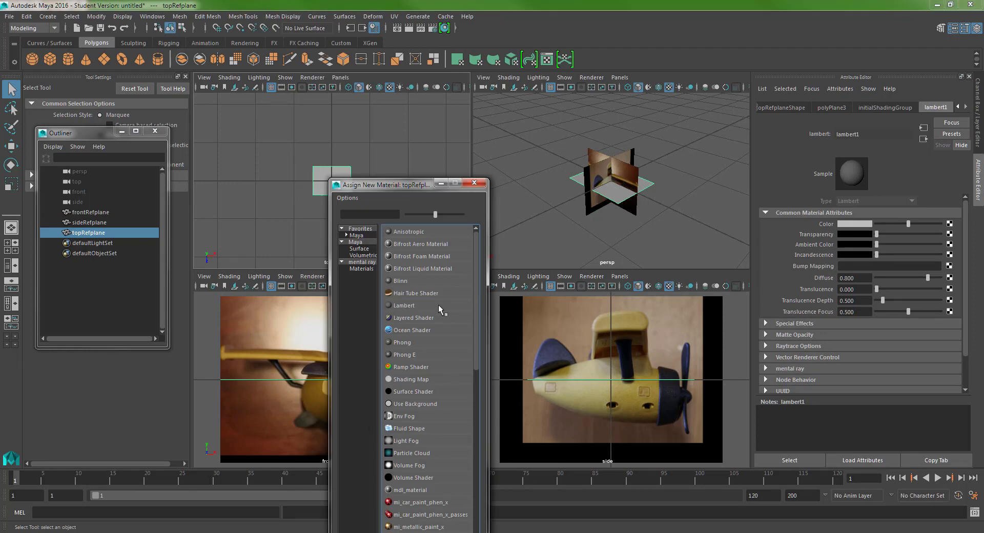
{"action": "left_click", "coordinate": [432, 306]}
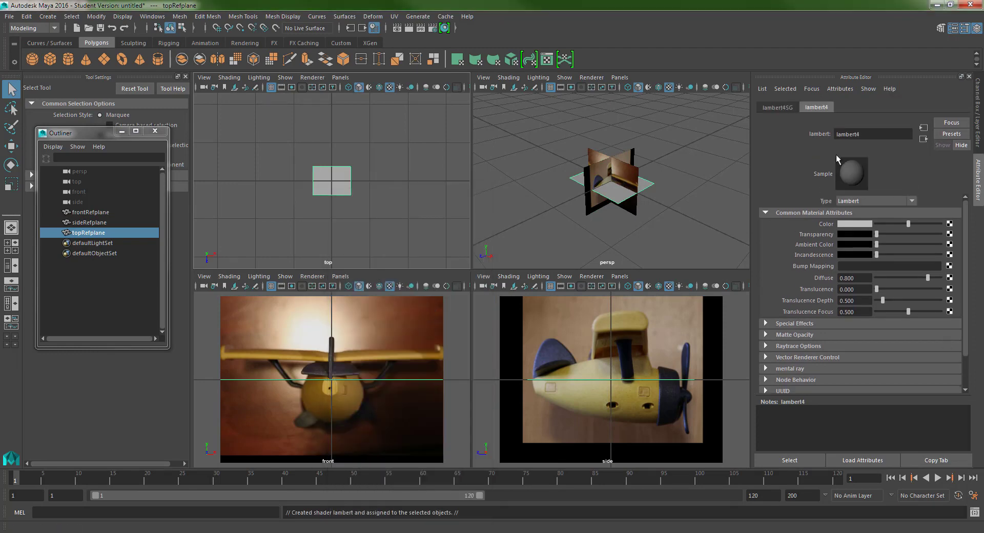
{"action": "left_click", "coordinate": [871, 134]}
{"action": "type", "text": "topImage"}
{"action": "key", "text": "Return"}
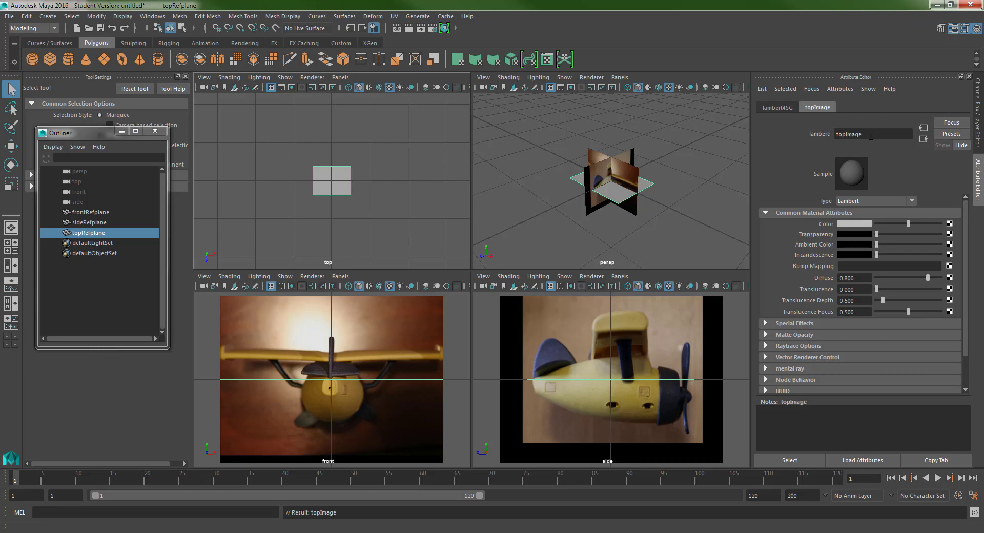
Connect a File texture to the topImage material's color and load bodyBottomReference.jpg from the project's sourceimages folder.
{"action": "left_click", "coordinate": [949, 224]}
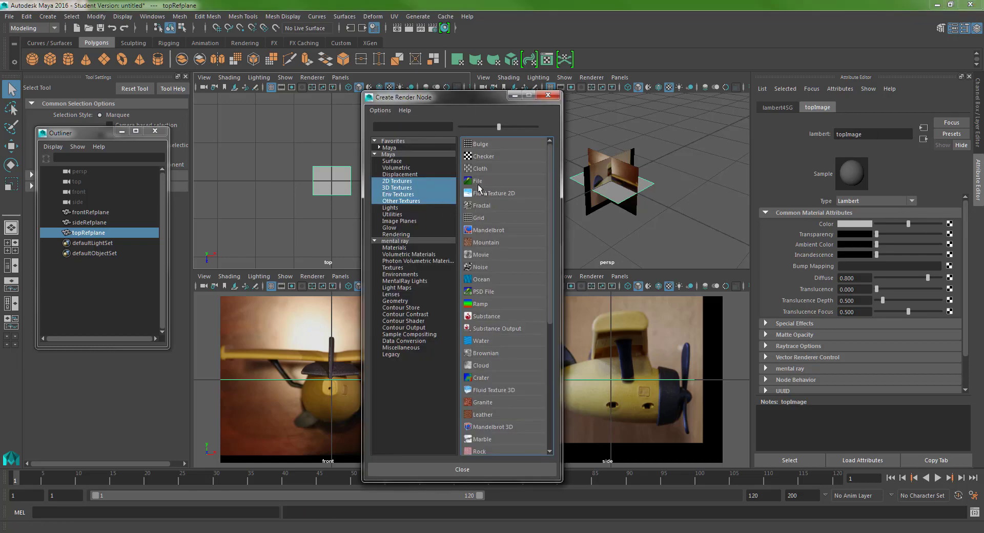
{"action": "left_click", "coordinate": [478, 182]}
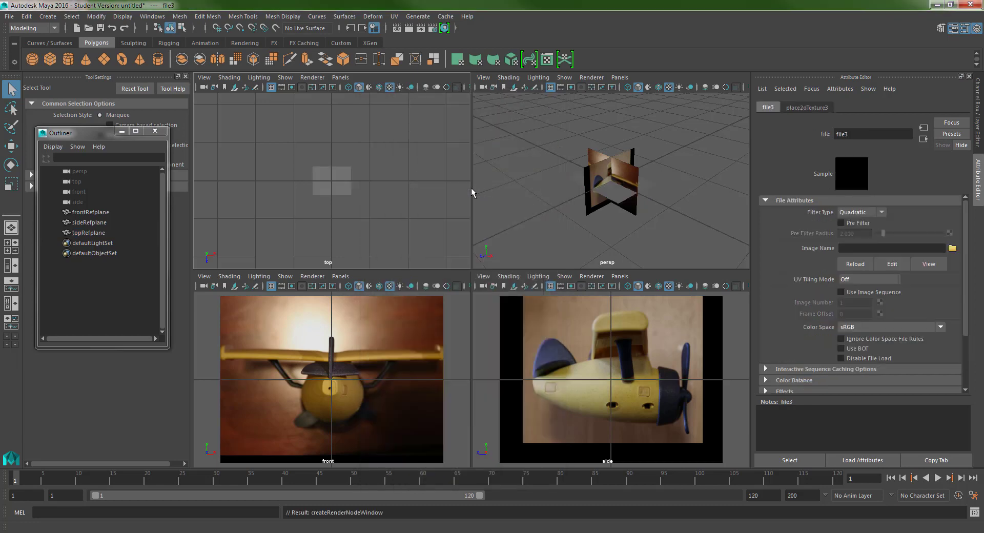
{"action": "left_click", "coordinate": [340, 174]}
{"action": "left_click", "coordinate": [922, 107]}
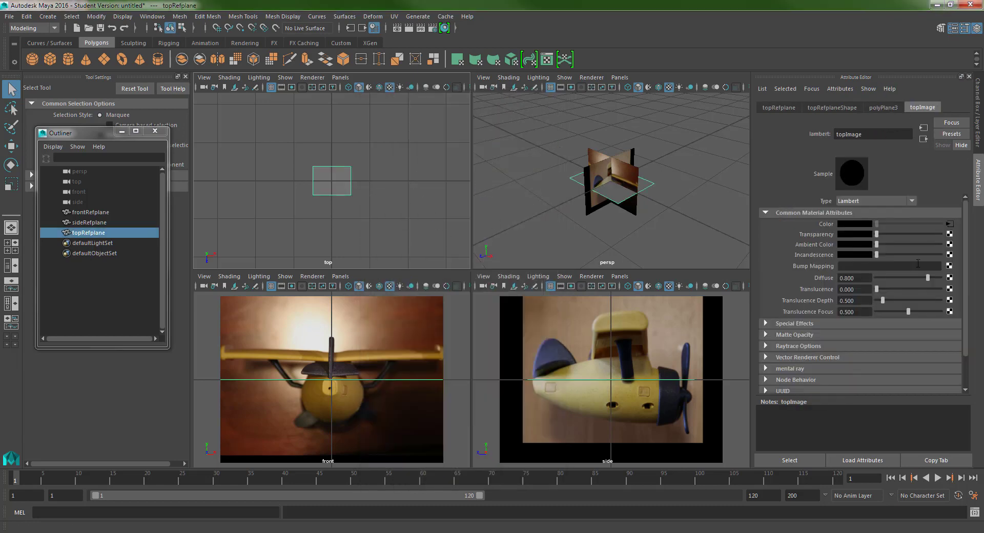
{"action": "left_click", "coordinate": [949, 226]}
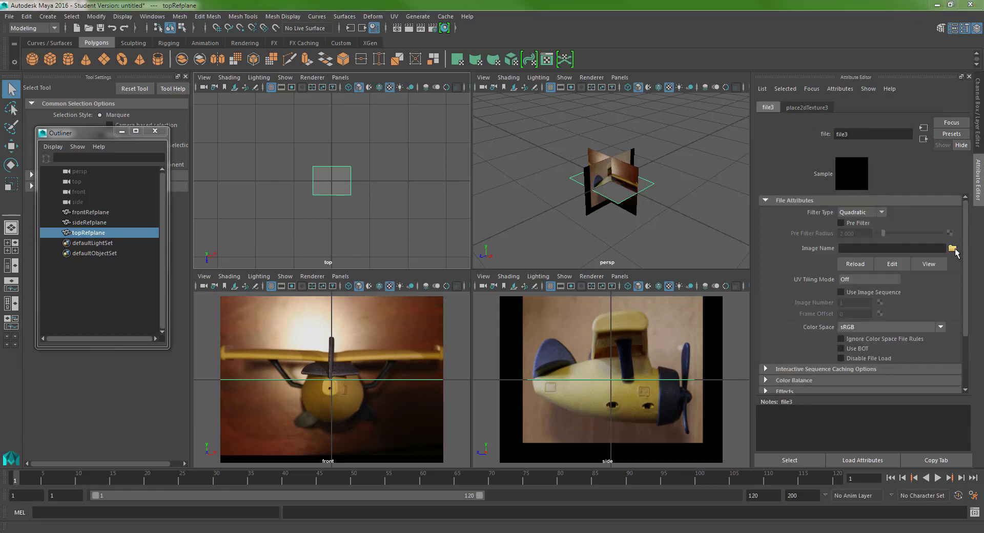
{"action": "left_click", "coordinate": [953, 248]}
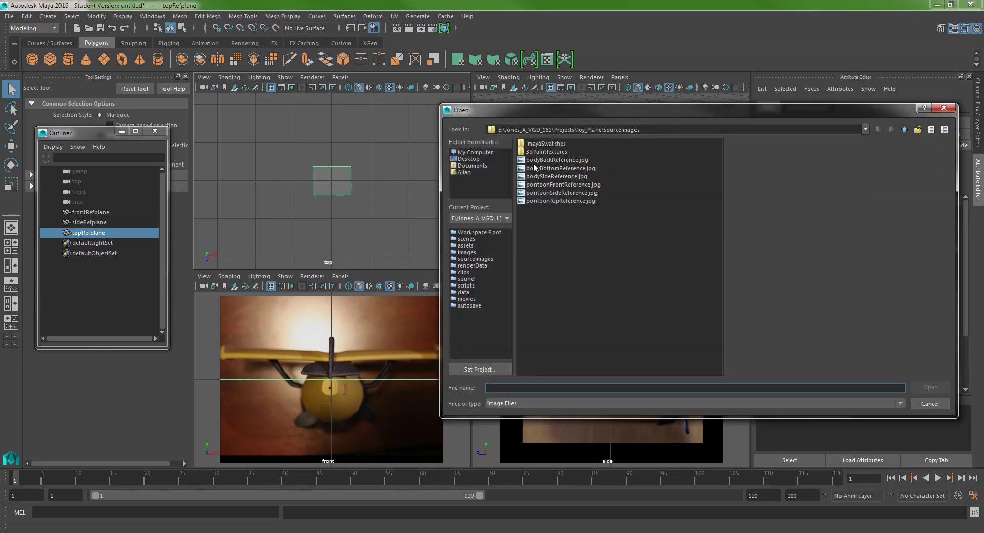
{"action": "double_click", "coordinate": [582, 169]}
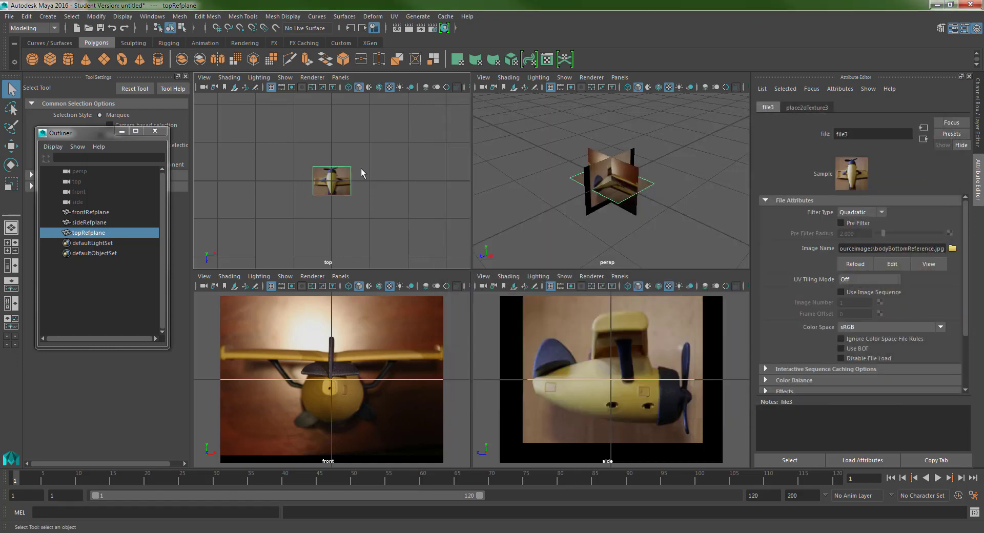
Set the top reference plane's Scale X, Y and Z to 1.04 and its Translate Z to 0.01.
{"action": "scroll", "coordinate": [399, 196], "scroll_direction": "up", "scroll_amount": 7}
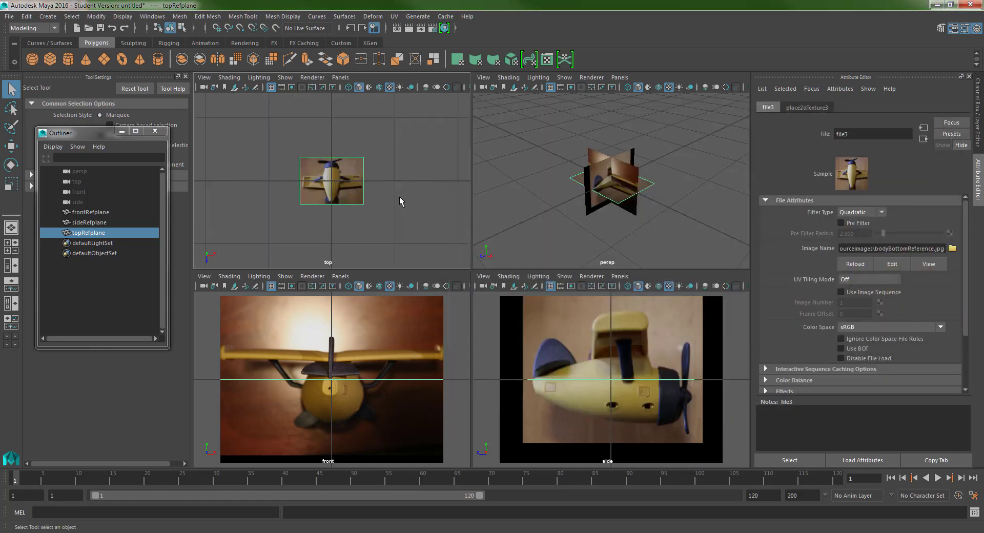
{"action": "scroll", "coordinate": [400, 194], "scroll_direction": "down", "scroll_amount": 7}
{"action": "scroll", "coordinate": [400, 195], "scroll_direction": "up", "scroll_amount": 10}
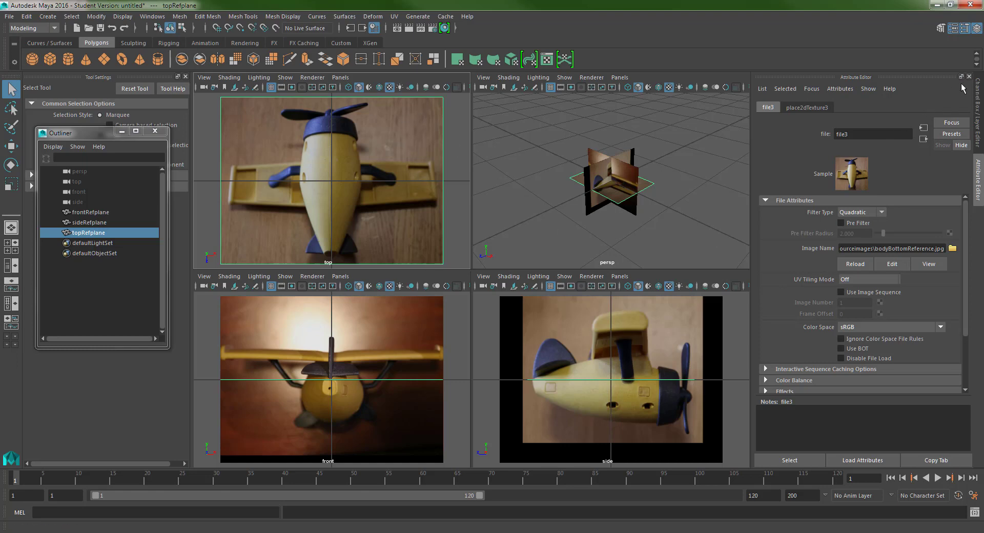
{"action": "left_click", "coordinate": [978, 102]}
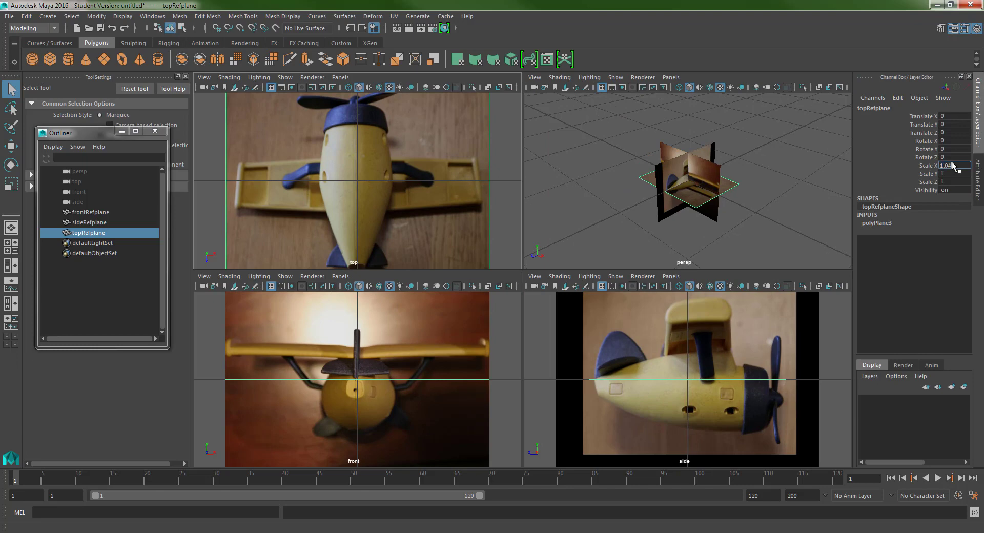
{"action": "key", "text": "Tab"}
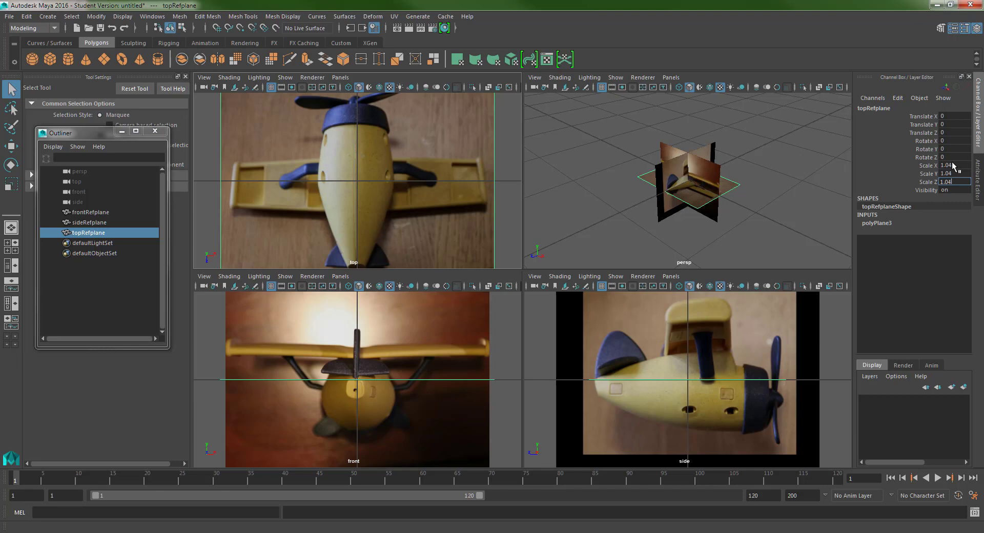
{"action": "left_click", "coordinate": [954, 132]}
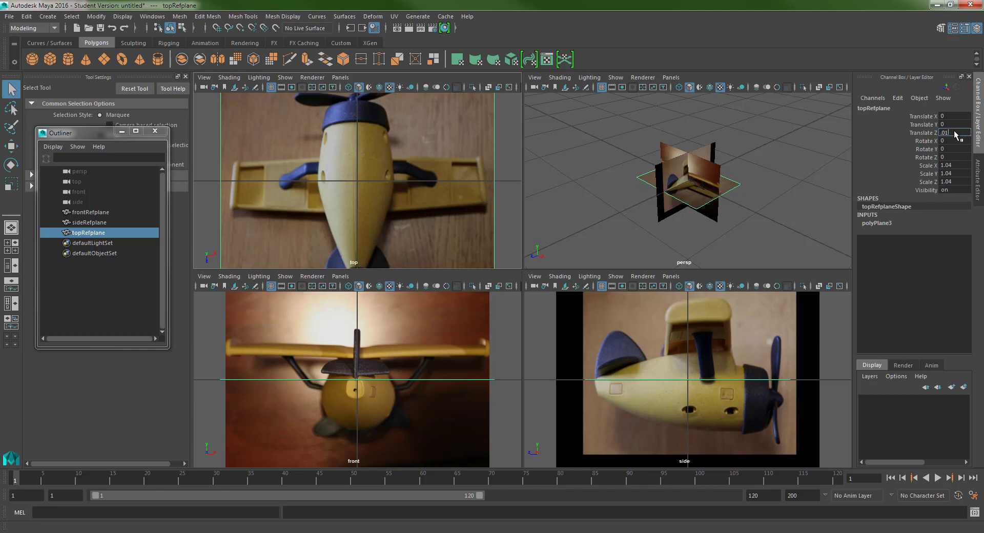
{"action": "key", "text": "Return"}
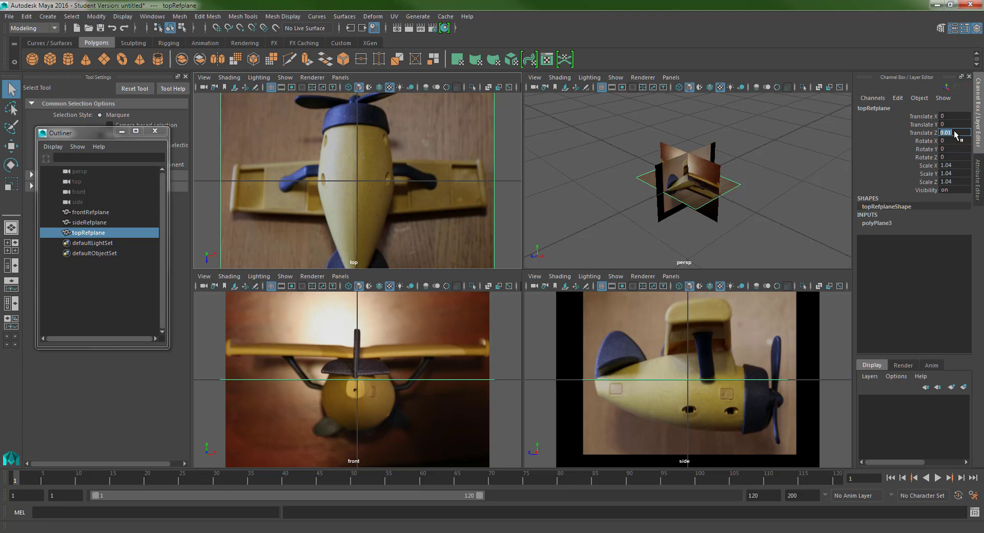
{"action": "key", "text": "Return"}
Move the front reference plane behind the other planes by setting its Translate Z to -0.41.
{"action": "left_click", "coordinate": [481, 321]}
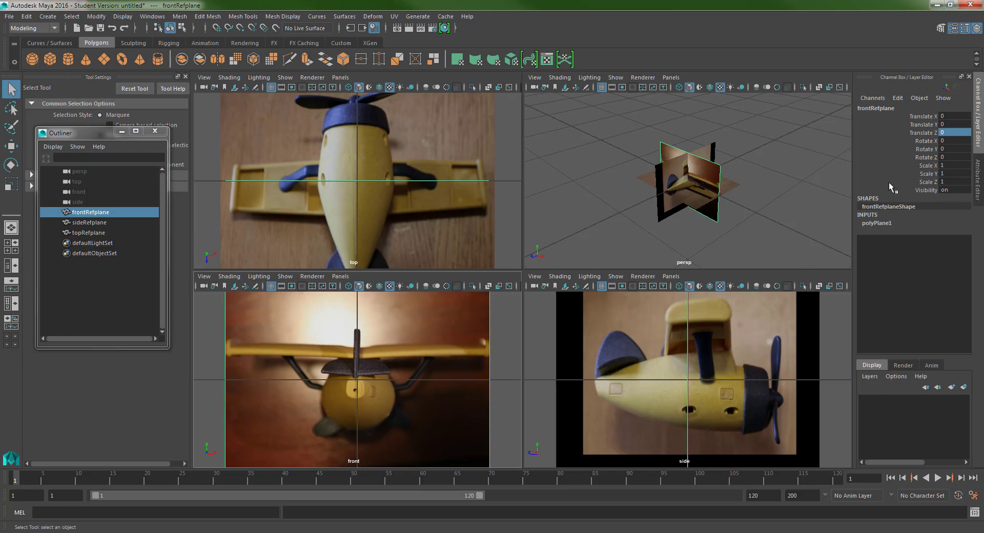
{"action": "left_click", "coordinate": [955, 133]}
{"action": "key", "text": "Return"}
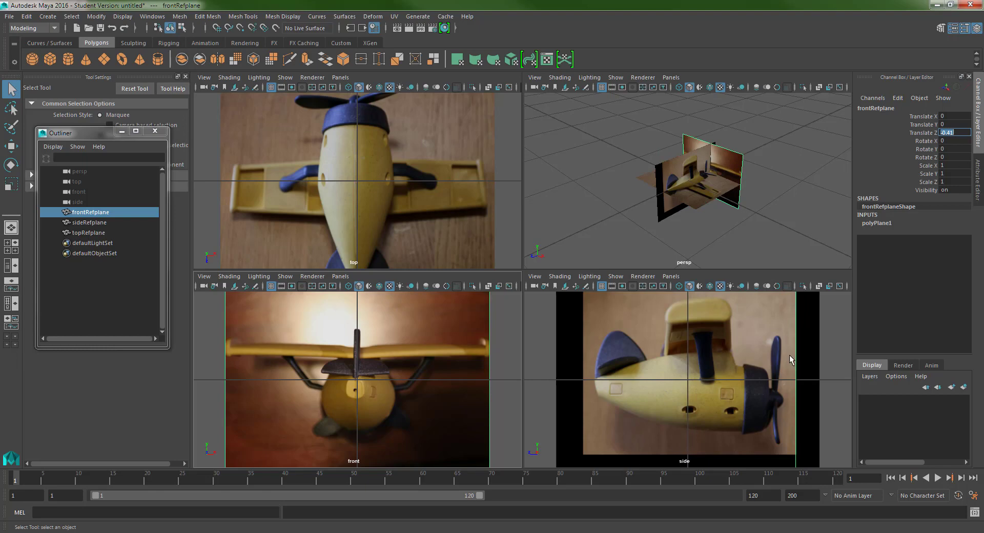
Select the front, side and top reference planes together and group them.
{"action": "left_click", "coordinate": [110, 222]}
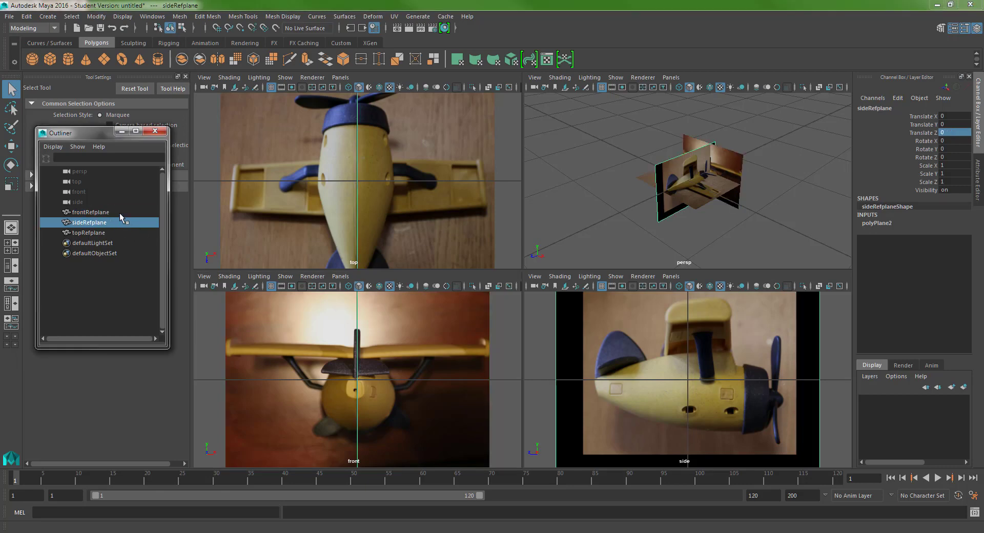
{"action": "left_click", "coordinate": [119, 213]}
{"action": "left_click", "coordinate": [115, 221], "text": "ctrl"}
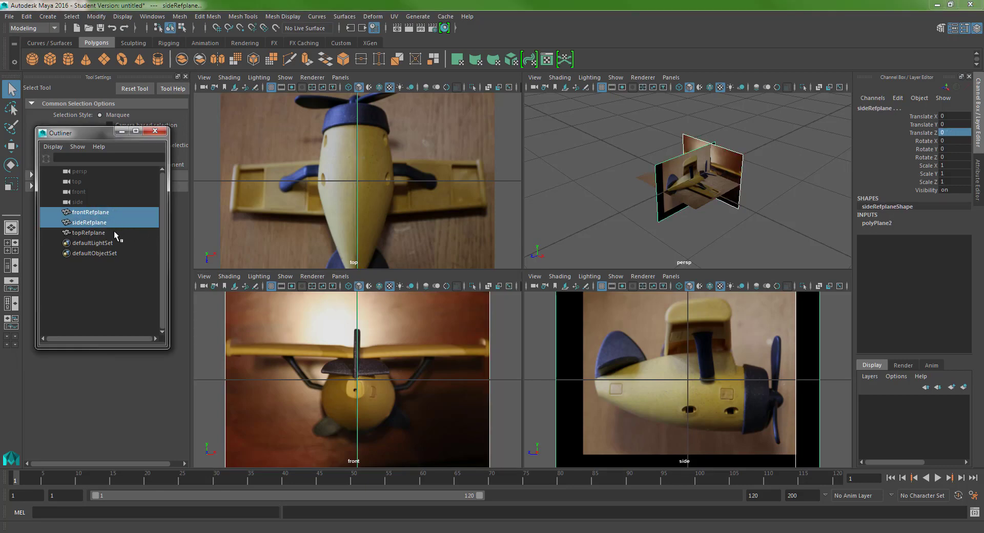
{"action": "left_click", "coordinate": [113, 231], "text": "ctrl"}
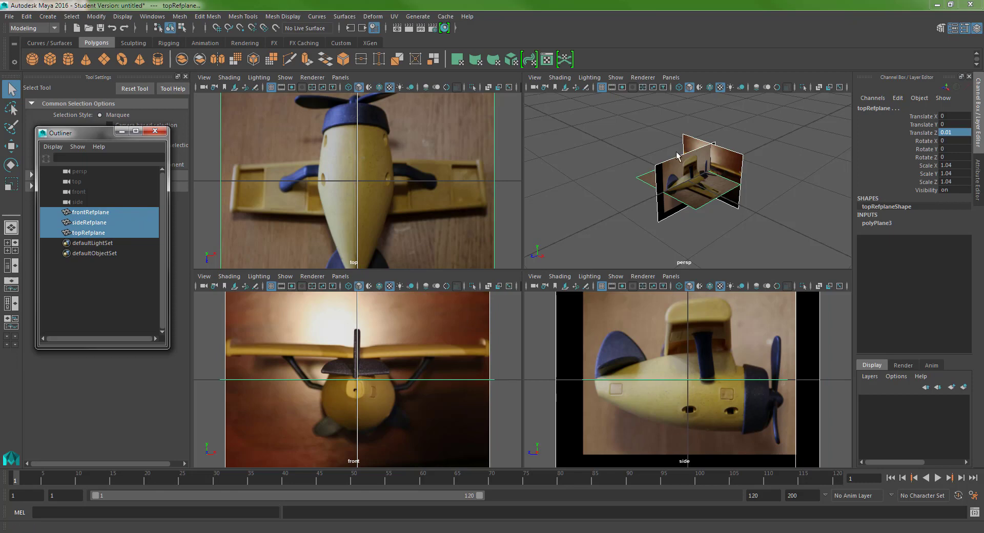
{"action": "left_click", "coordinate": [601, 140]}
{"action": "left_click_drag", "start_coordinate": [603, 125], "coordinate": [776, 225]}
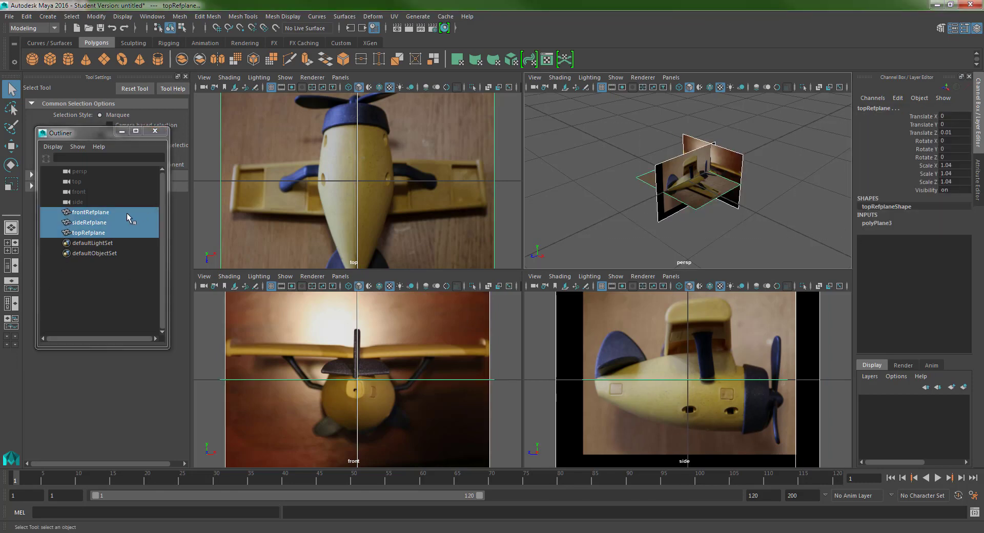
{"action": "key", "text": "ctrl+g"}
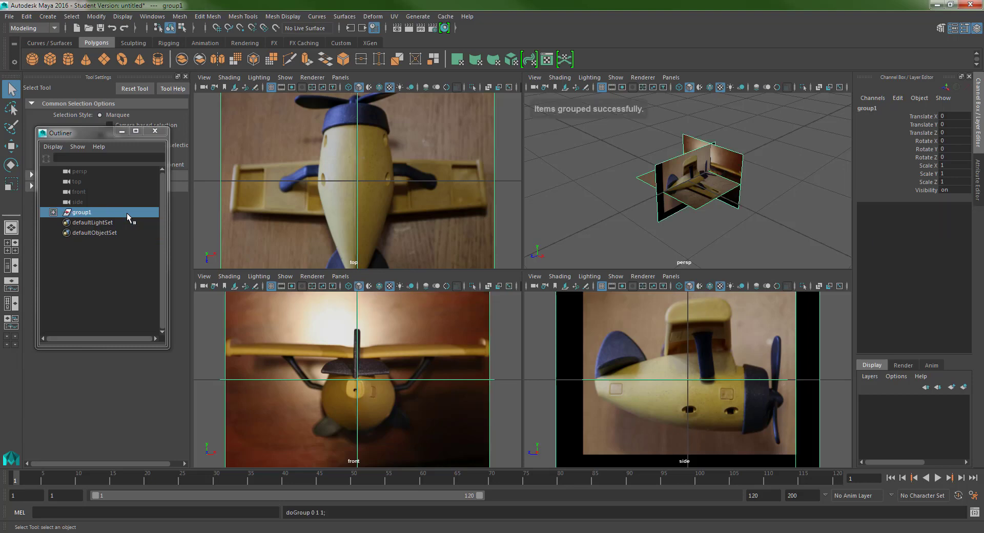
Rename the new group of reference planes as ImageRefGroup.
{"action": "double_click", "coordinate": [127, 213]}
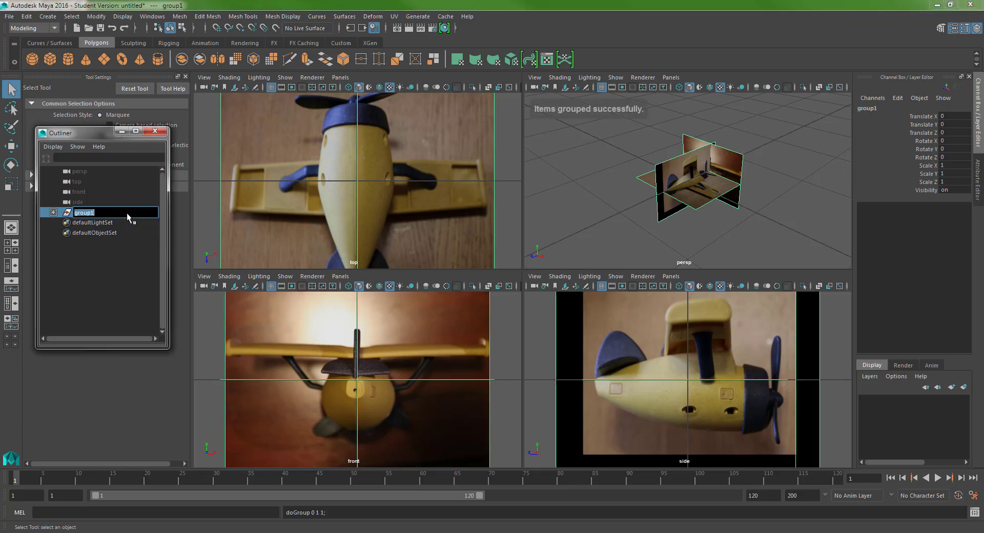
{"action": "type", "text": "ImageRefG"}
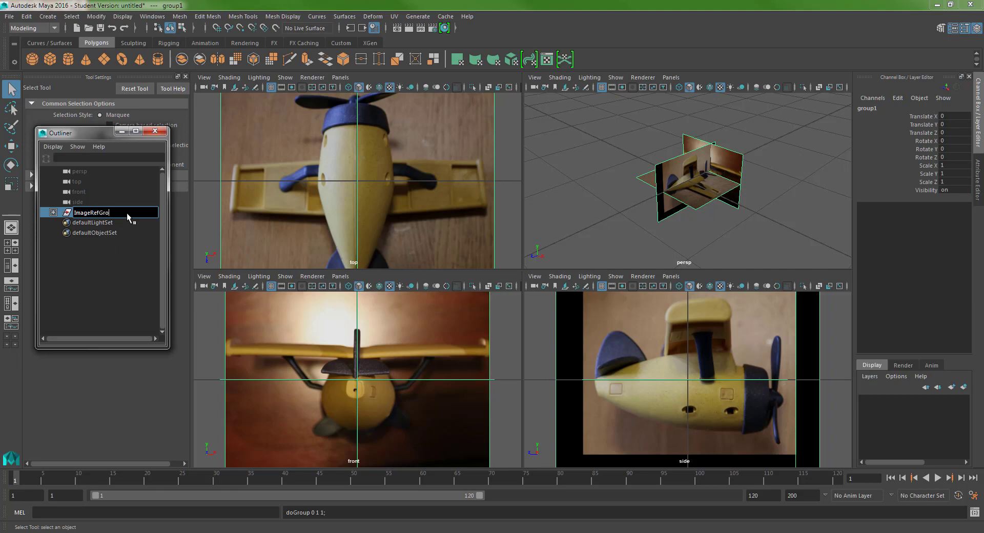
{"action": "key", "text": "Return"}
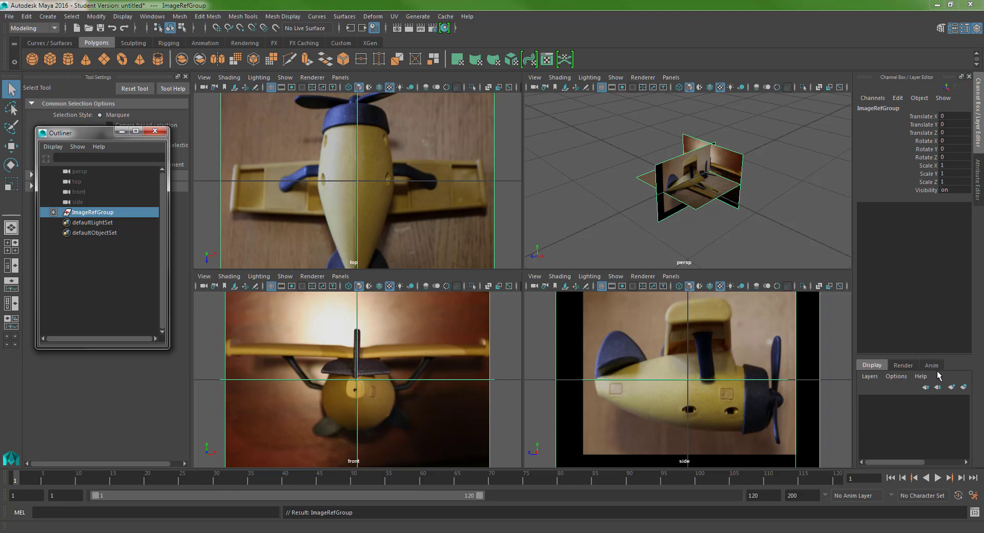
Create a display layer containing ImageRefGroup and toggle the layer's visibility off and back on.
{"action": "left_click", "coordinate": [964, 386]}
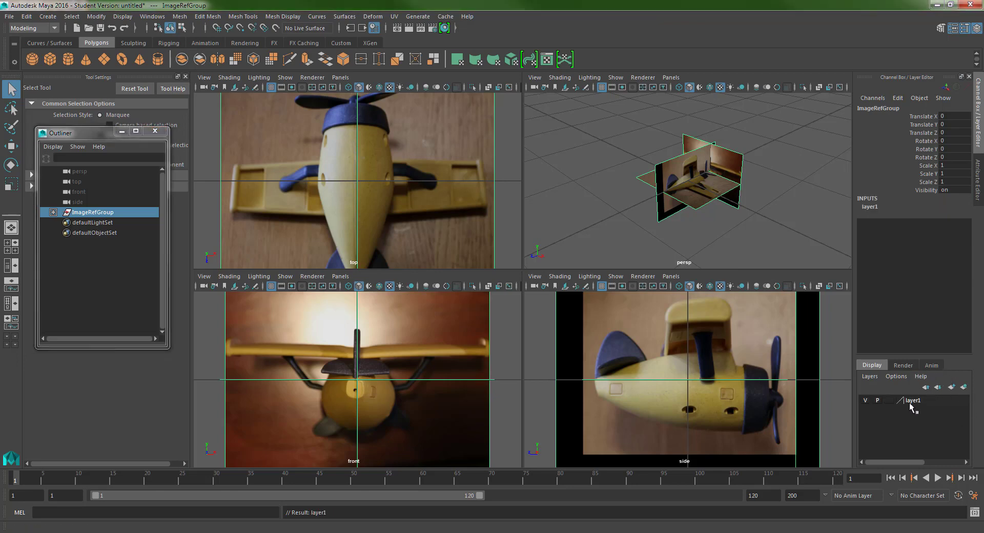
{"action": "left_click", "coordinate": [866, 400]}
{"action": "left_click", "coordinate": [867, 400]}
Set the Scale X, Y and Z of ImageRefGroup to 14.
{"action": "left_click", "coordinate": [124, 212]}
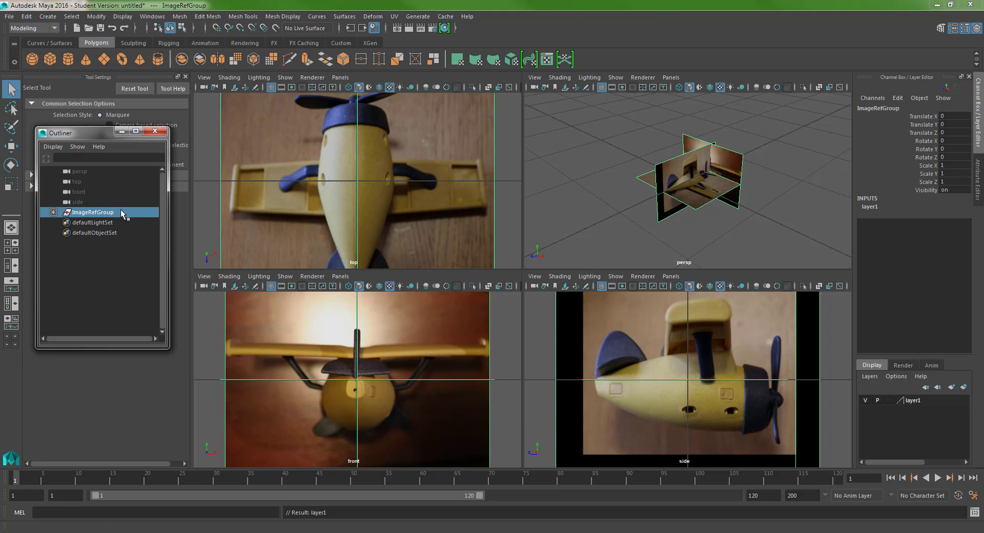
{"action": "left_click", "coordinate": [948, 166]}
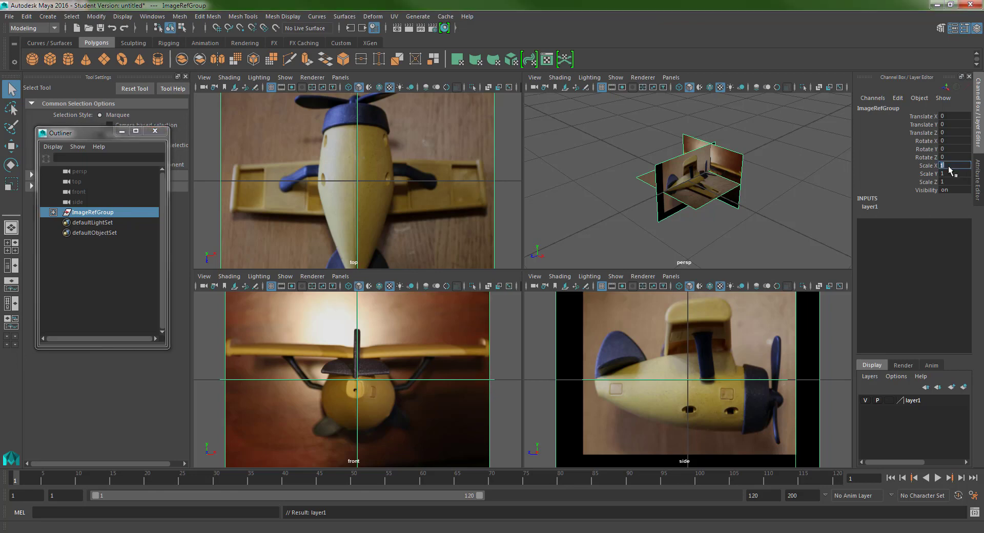
{"action": "type", "text": "14"}
{"action": "key", "text": "Tab"}
{"action": "type", "text": "14"}
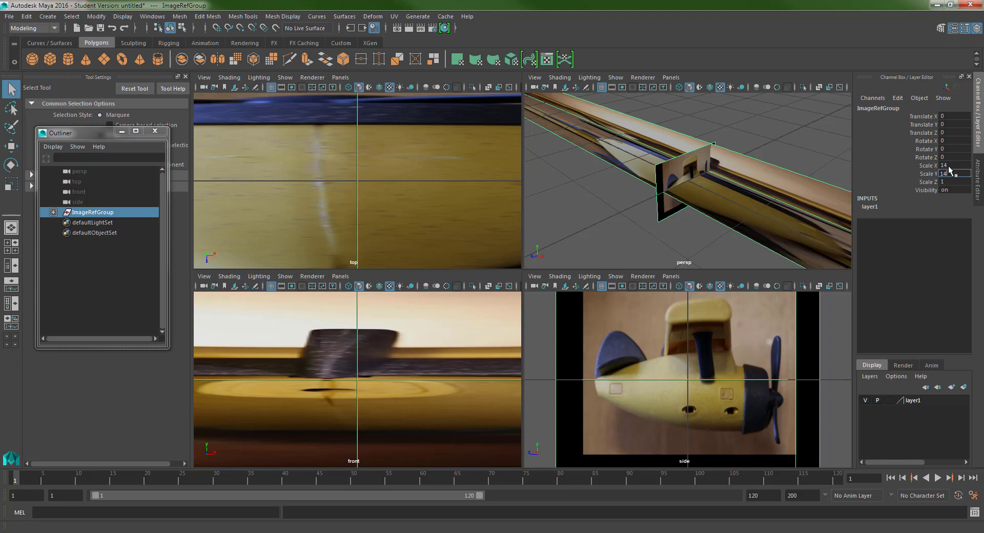
{"action": "key", "text": "Tab"}
{"action": "type", "text": "14"}
{"action": "key", "text": "Return"}
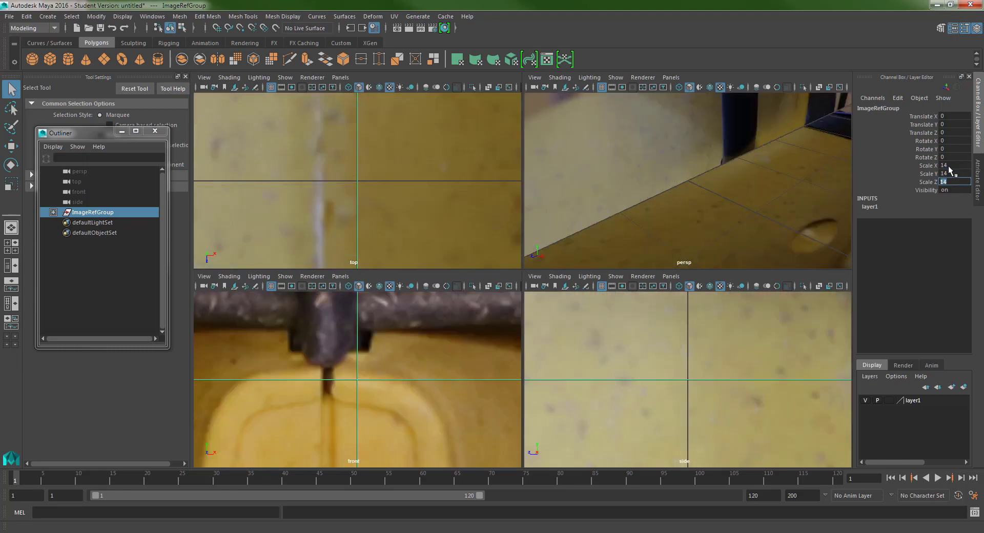
Frame ImageRefGroup in the top, front, side and perspective views.
{"action": "left_click", "coordinate": [127, 214]}
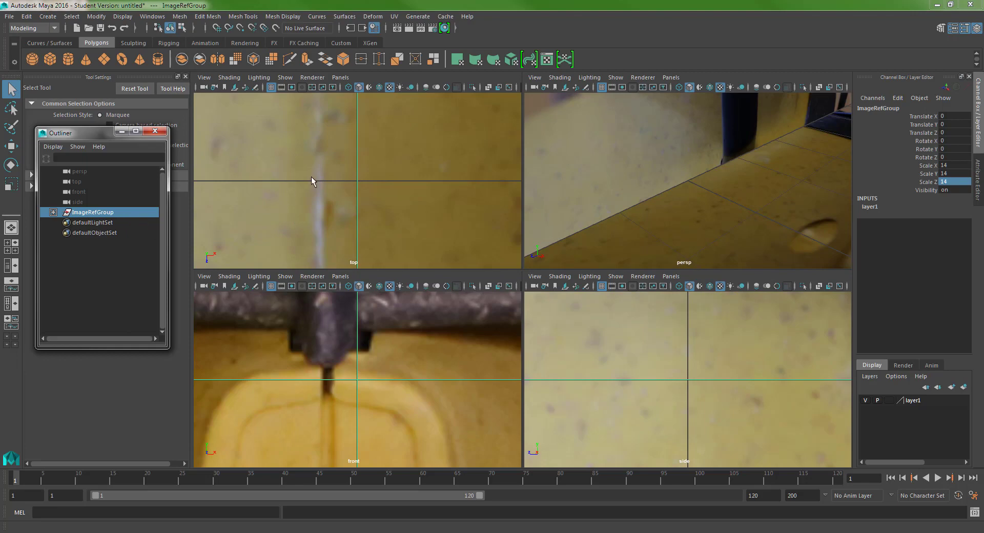
{"action": "key", "text": "f"}
{"action": "key", "text": "f"}
{"action": "key", "text": "f"}
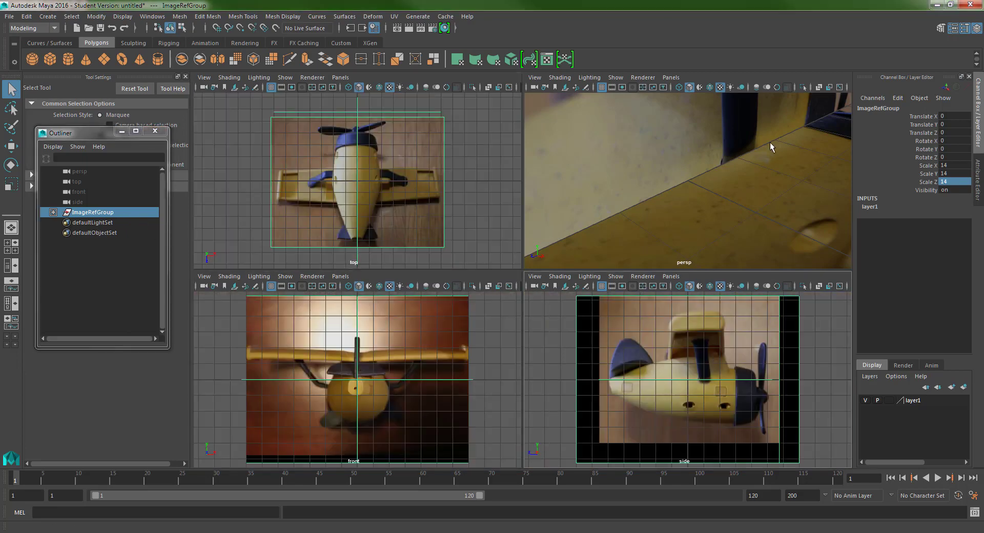
{"action": "key", "text": "f"}
{"action": "mouse_move", "coordinate": [784, 180]}
{"action": "left_mouse_down", "text": "alt"}
{"action": "mouse_move", "coordinate": [763, 175]}
{"action": "mouse_move", "coordinate": [786, 177]}
{"action": "left_mouse_up", "text": "alt"}
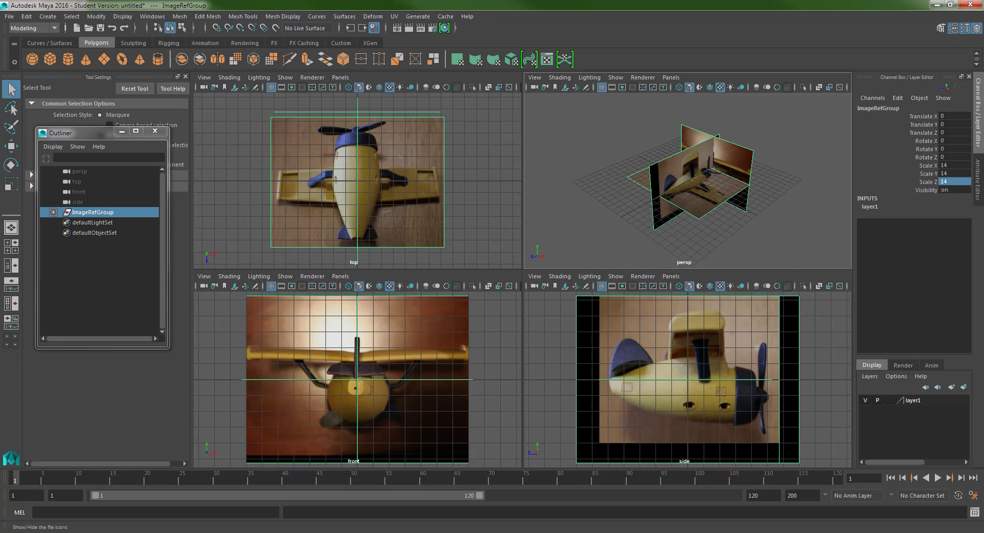
Save the scene as the Maya Binary file body_v1 in the Toy_Plane project's scenes folder, accepting the student version notice.
{"action": "left_click", "coordinate": [9, 17]}
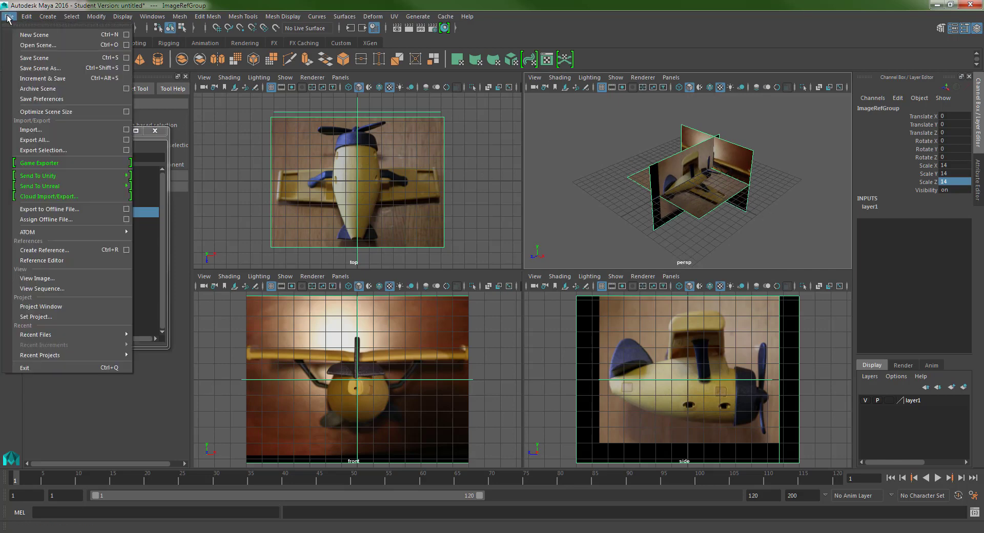
{"action": "left_click", "coordinate": [60, 69]}
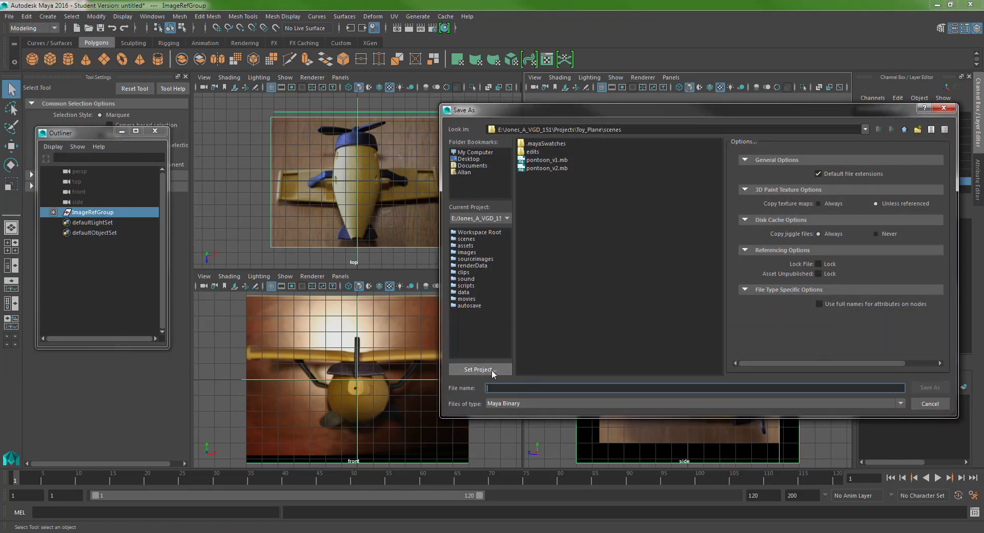
{"action": "type", "text": "body_v1"}
{"action": "key", "text": "Return"}
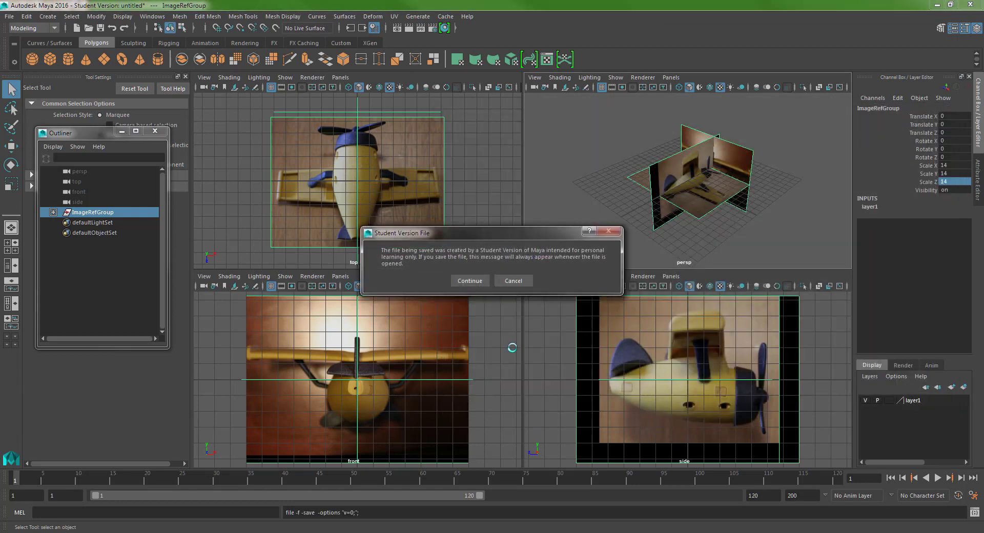
{"action": "left_click", "coordinate": [470, 281]}
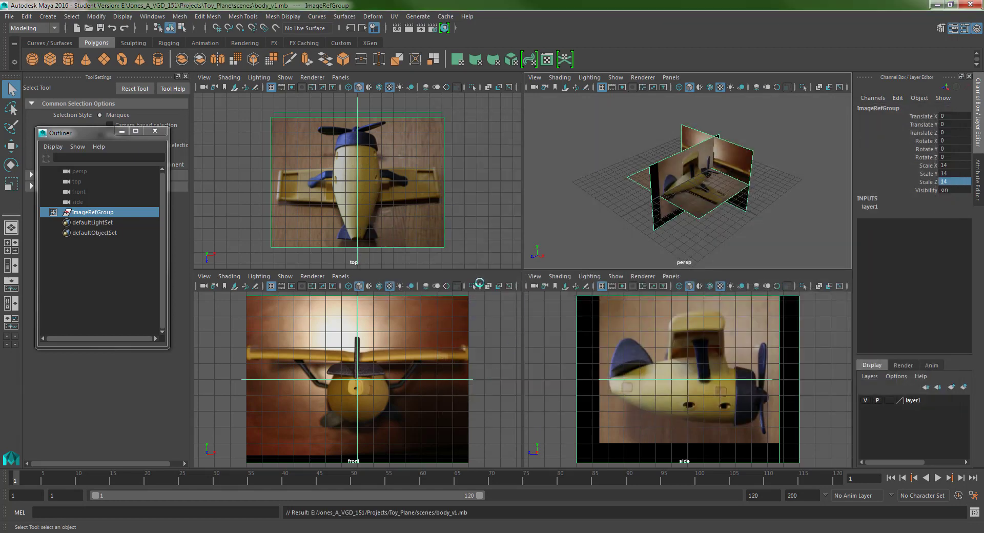